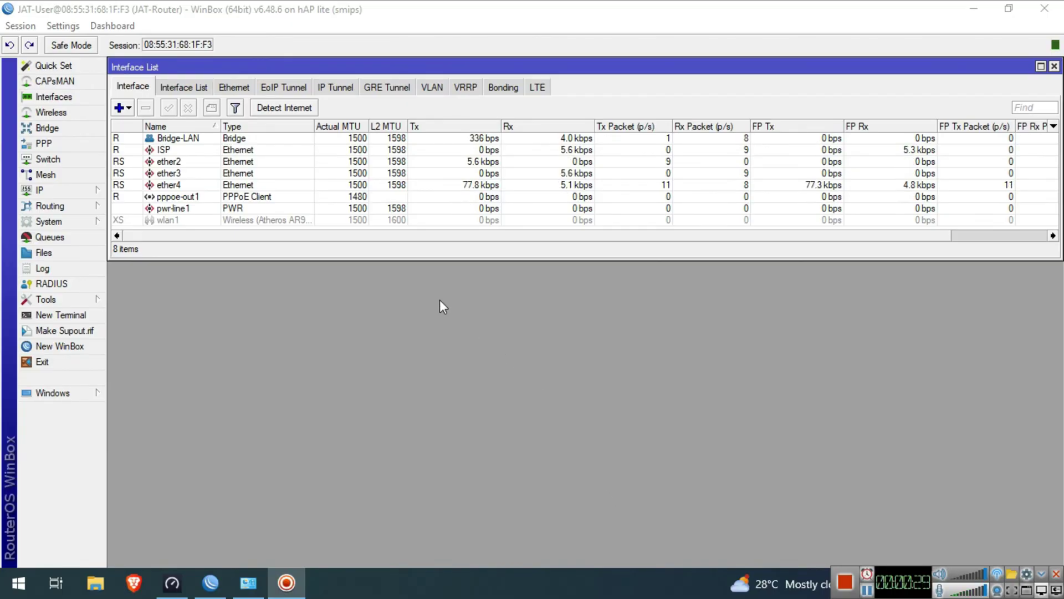
- Enable the disabled wlan1 interface in the Wireless Tables WiFi Interfaces list
{"action": "left_click", "coordinate": [76, 118]}
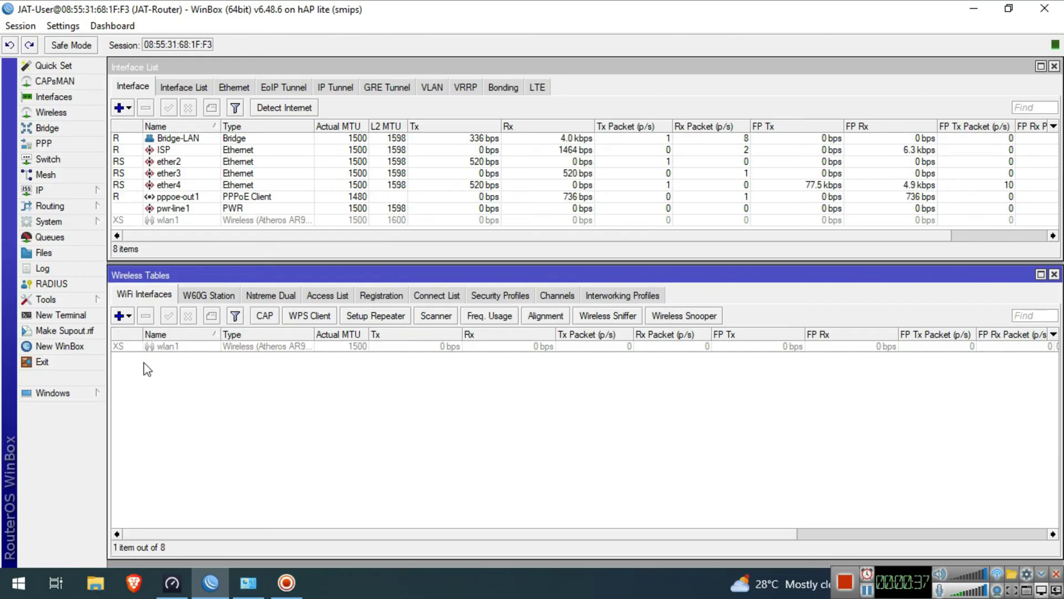
{"action": "left_click", "coordinate": [166, 348]}
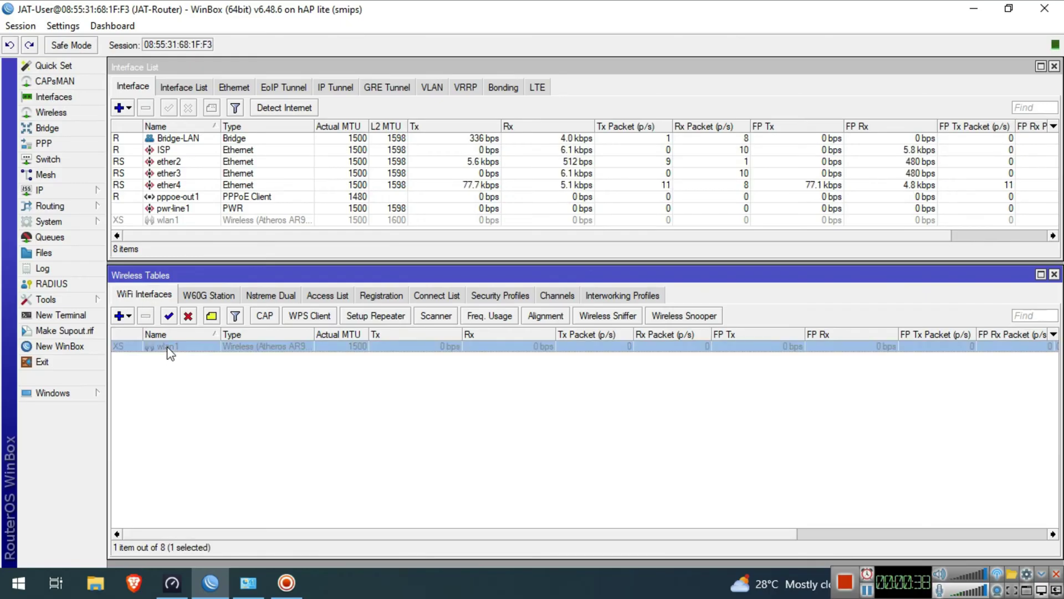
{"action": "left_click", "coordinate": [169, 317]}
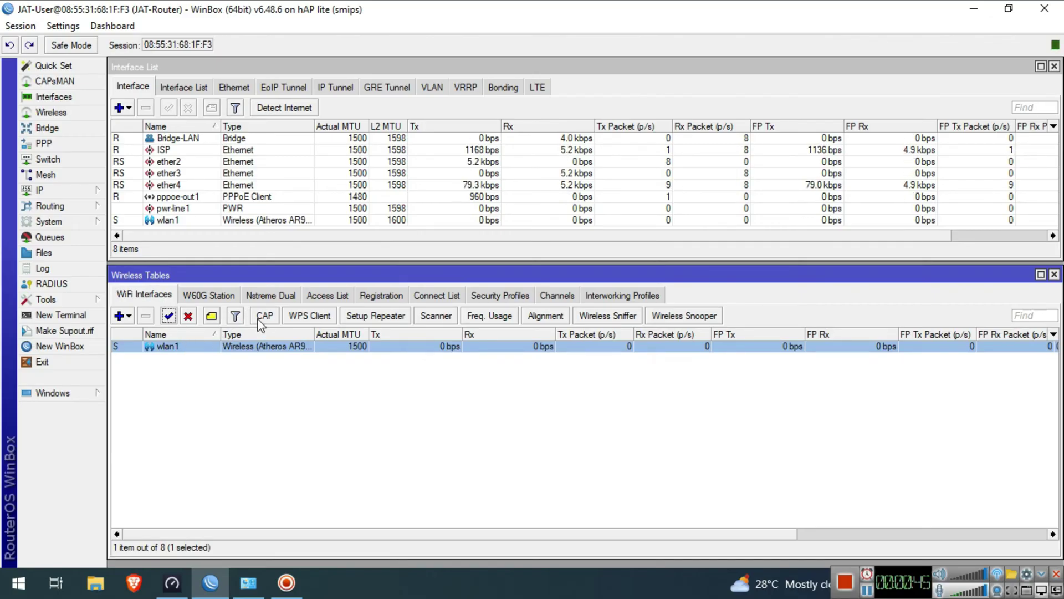
- Add security profile jat-wifi-profile using dynamic keys with WPA PSK and WPA2 PSK enabled
{"action": "left_click", "coordinate": [493, 297]}
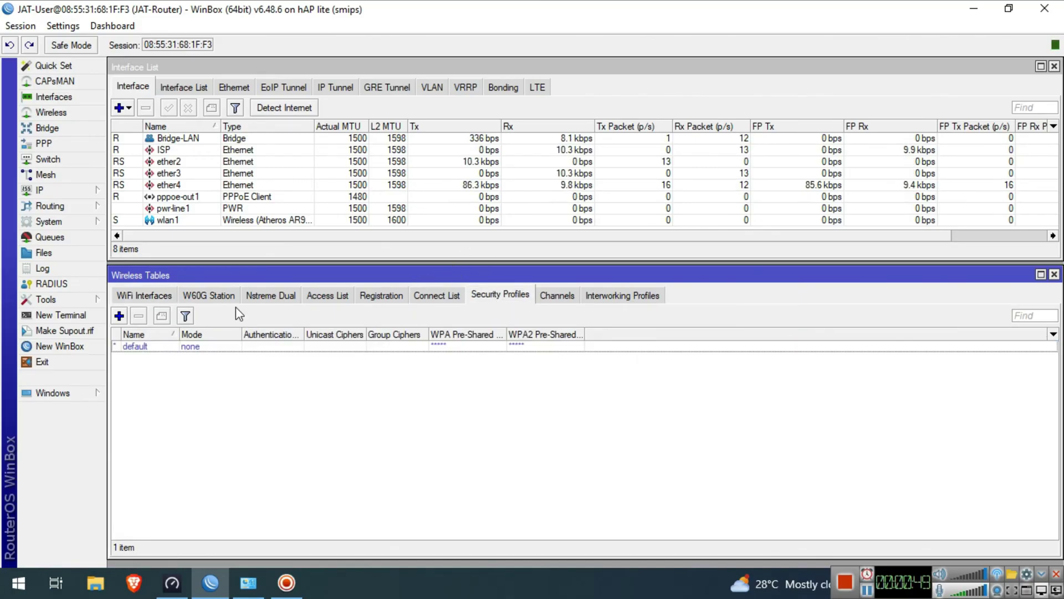
{"action": "left_click", "coordinate": [119, 315]}
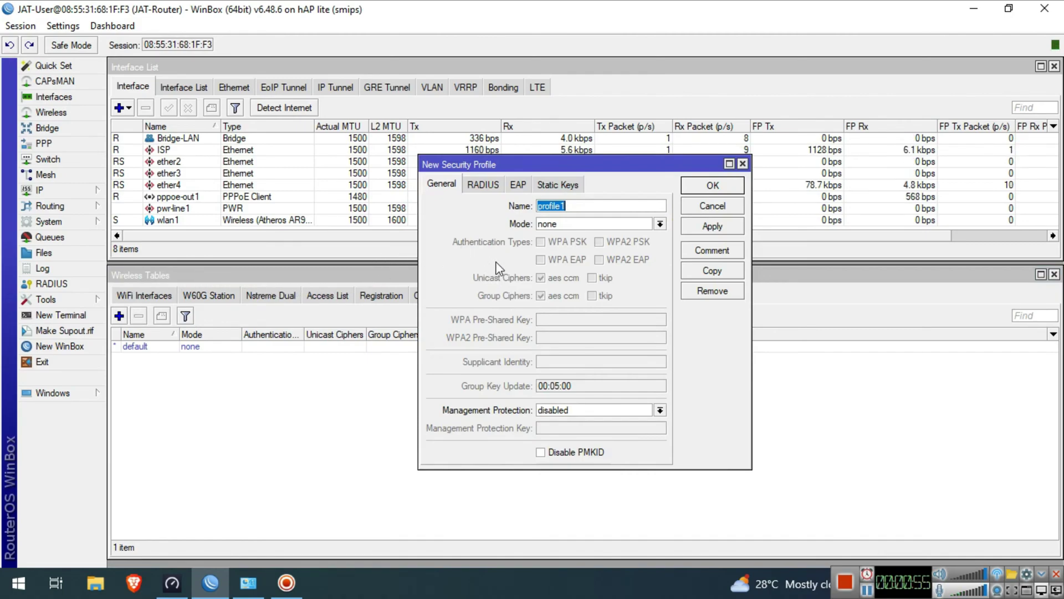
{"action": "type", "text": "jat-wifi"}
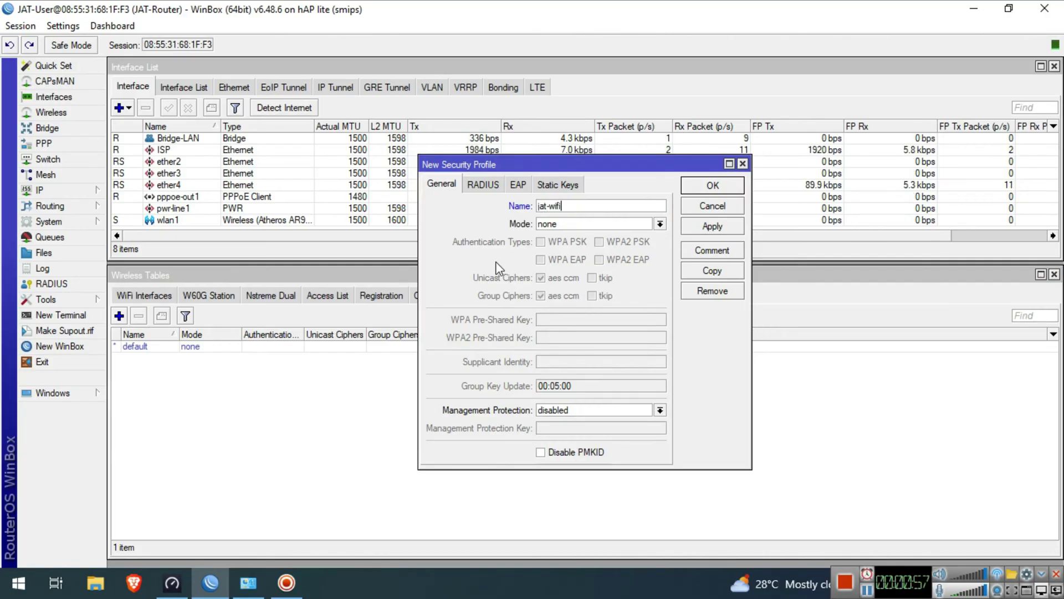
{"action": "type", "text": "-profile"}
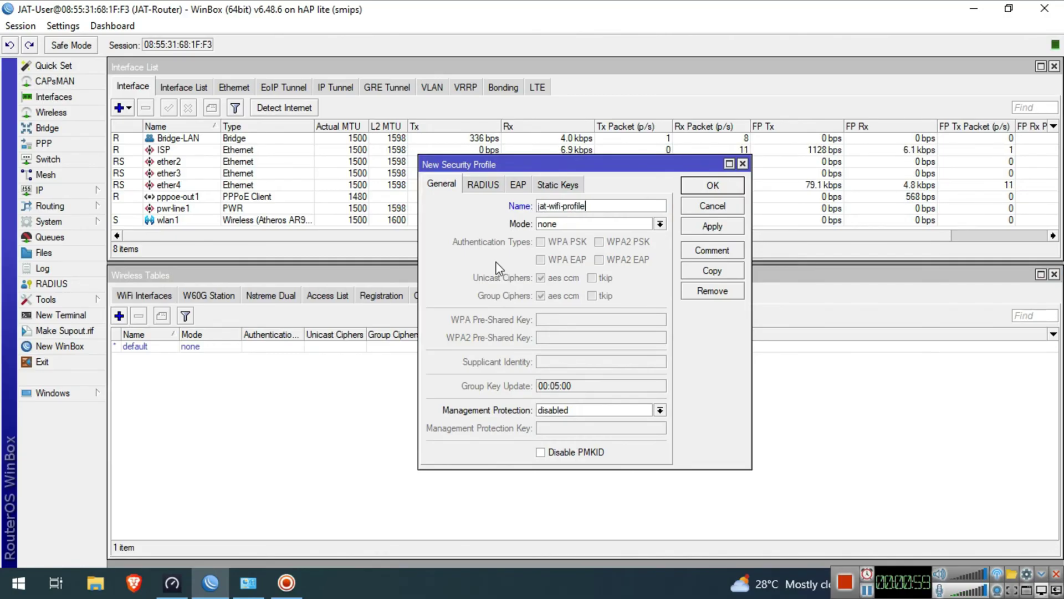
{"action": "left_click", "coordinate": [566, 225]}
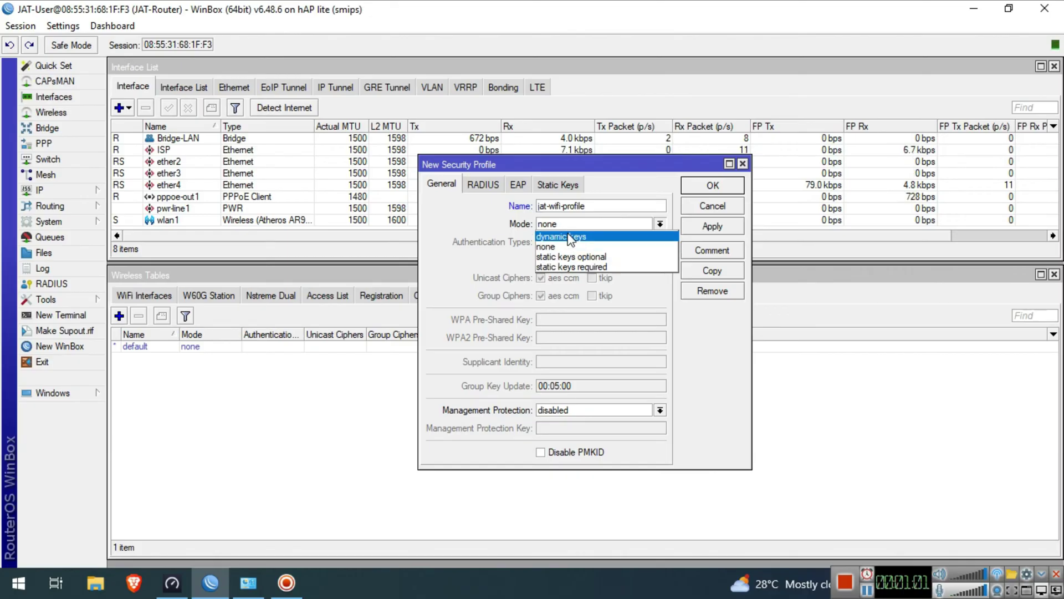
{"action": "left_click", "coordinate": [570, 236]}
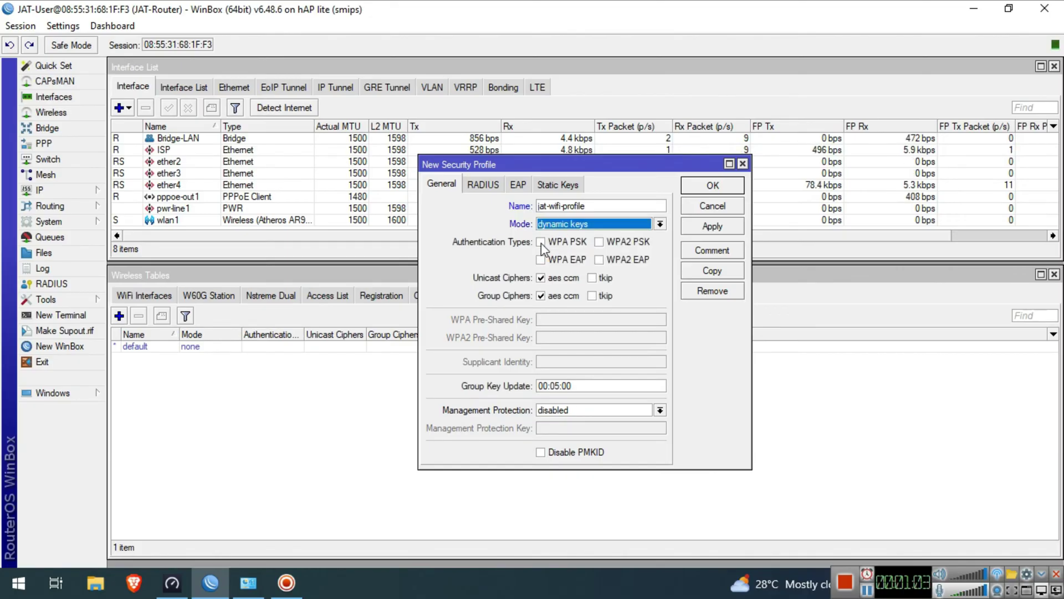
{"action": "left_click", "coordinate": [541, 243]}
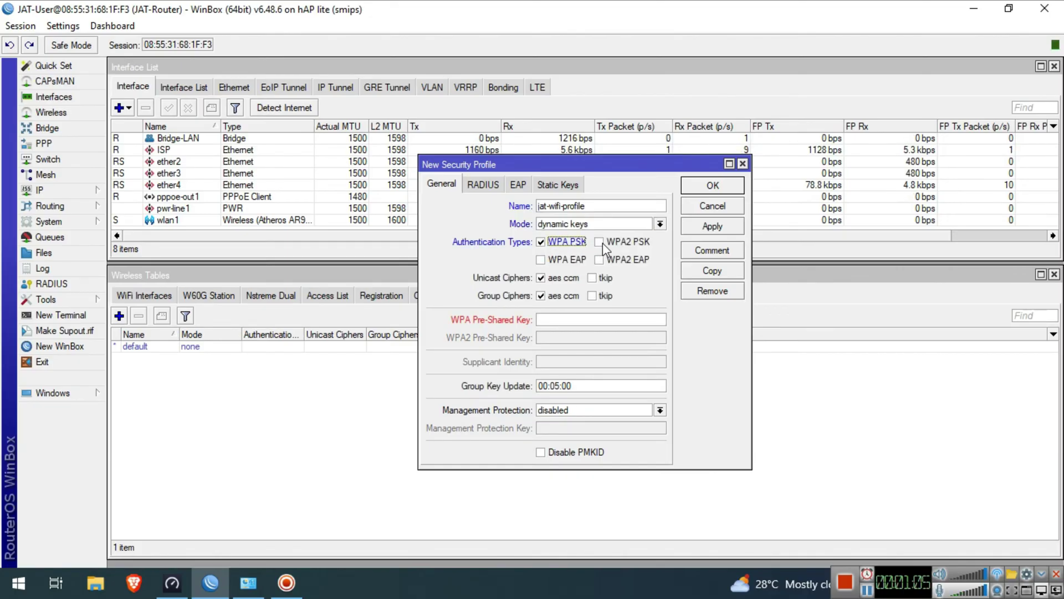
{"action": "left_click", "coordinate": [600, 242]}
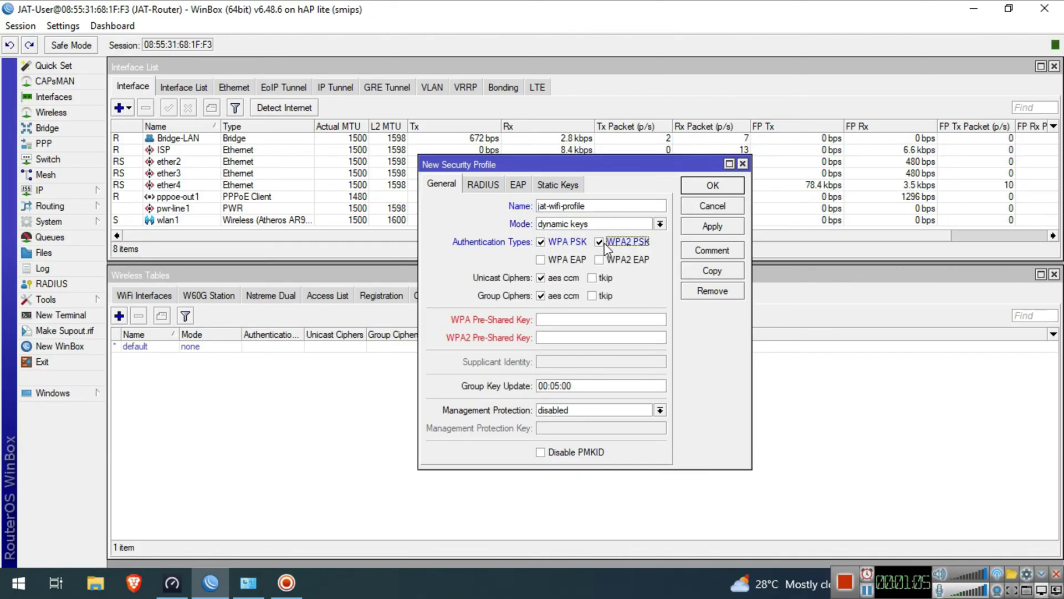
- Enter the WPA and WPA2 pre-shared keys for the profile
{"action": "left_click", "coordinate": [576, 320]}
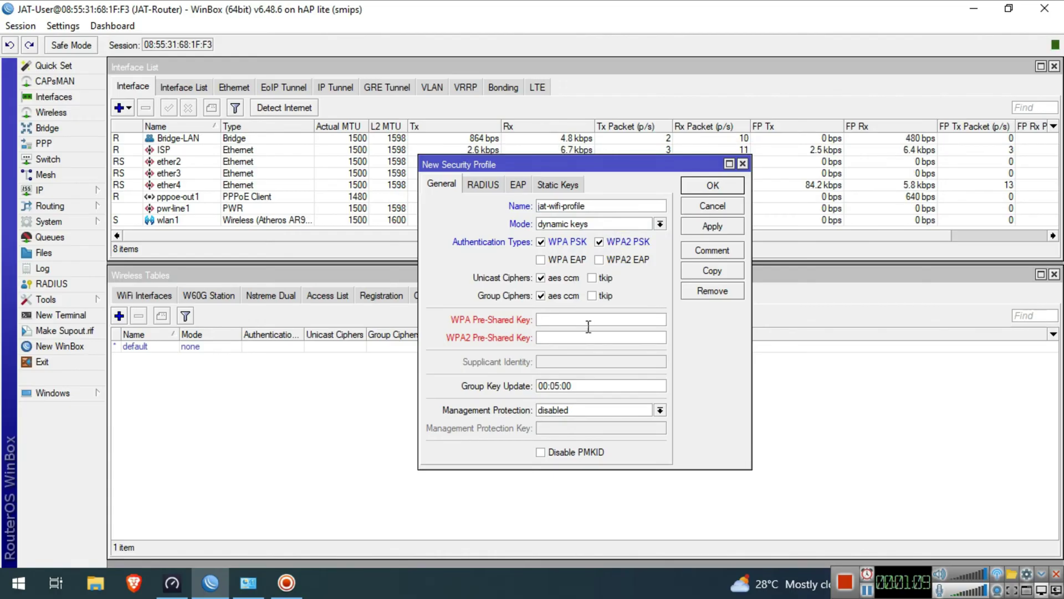
{"action": "type", "text": "*******"}
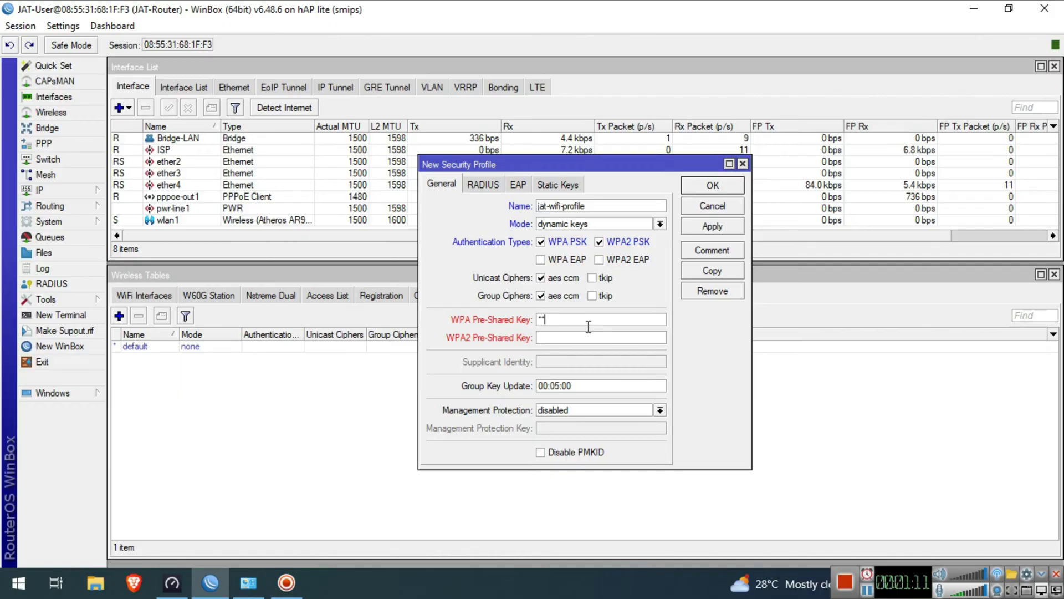
{"action": "type", "text": "****"}
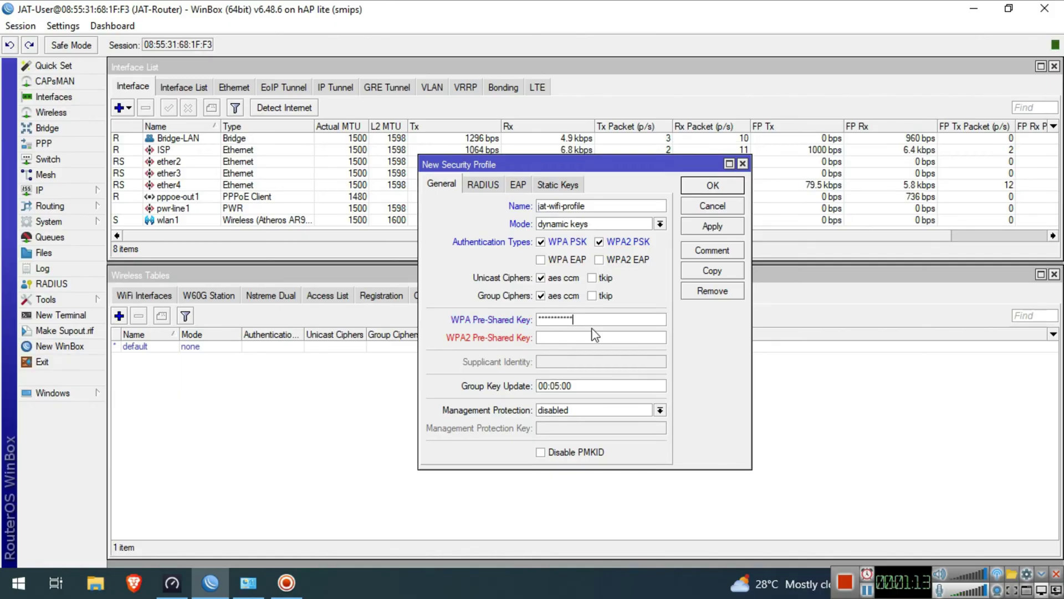
{"action": "left_click", "coordinate": [589, 337]}
{"action": "type", "text": "******"}
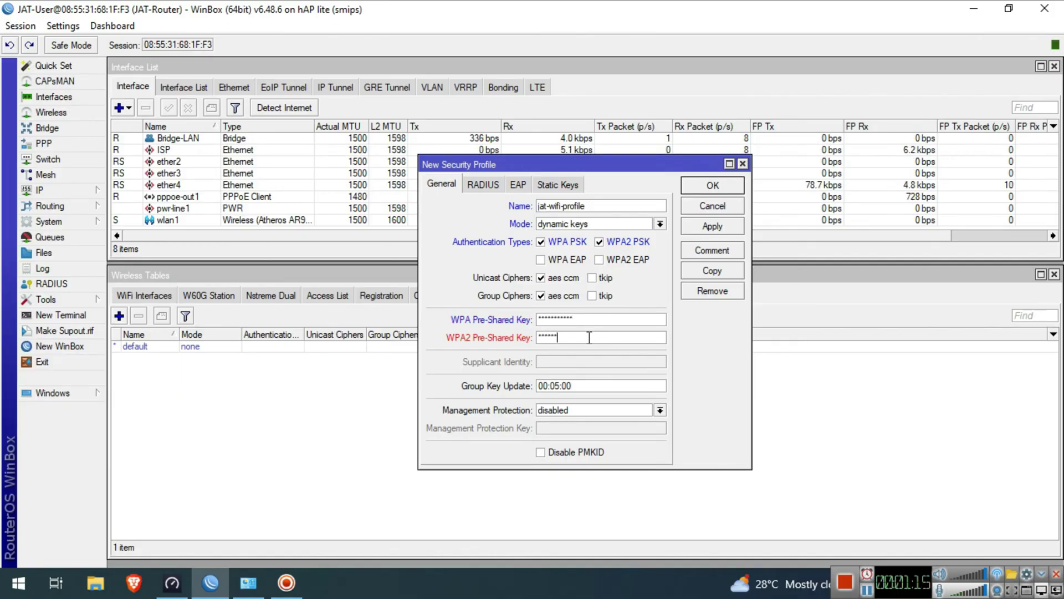
{"action": "type", "text": "***"}
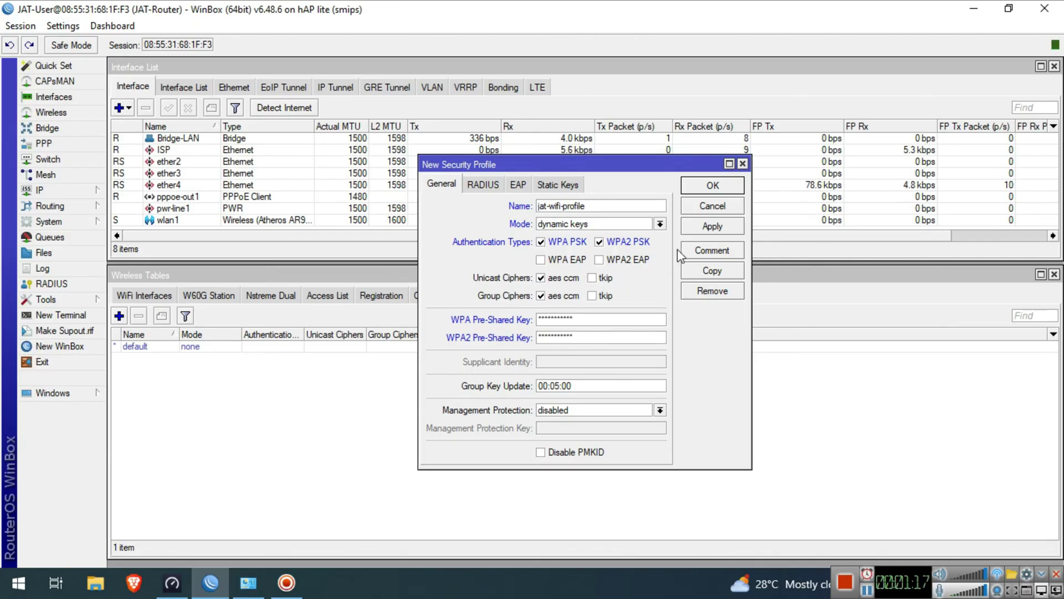
- Save jat-wifi-profile and open the wlan1 interface settings
{"action": "left_click", "coordinate": [712, 186]}
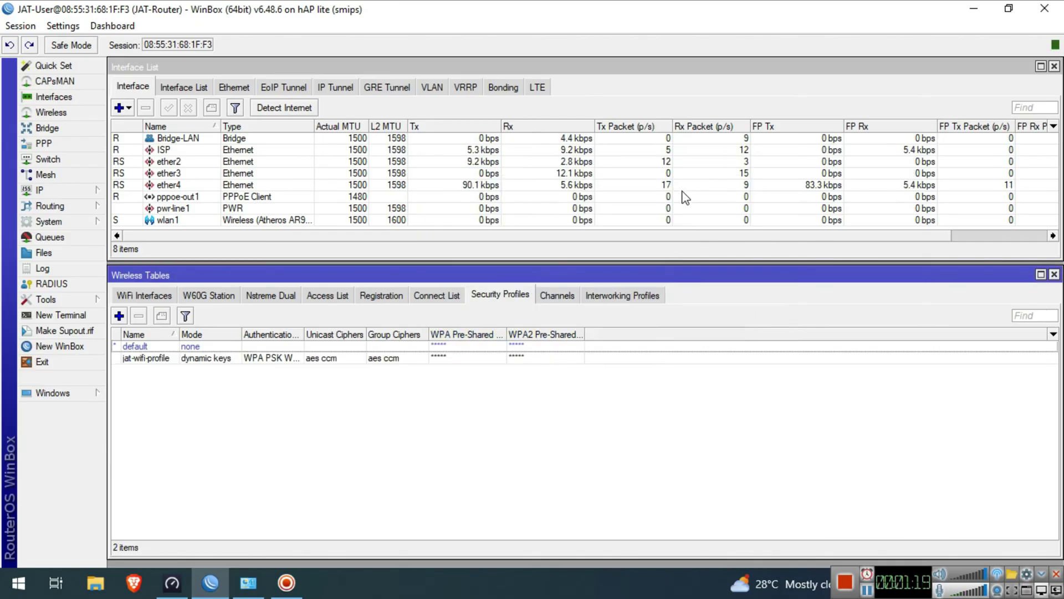
{"action": "left_click", "coordinate": [148, 297]}
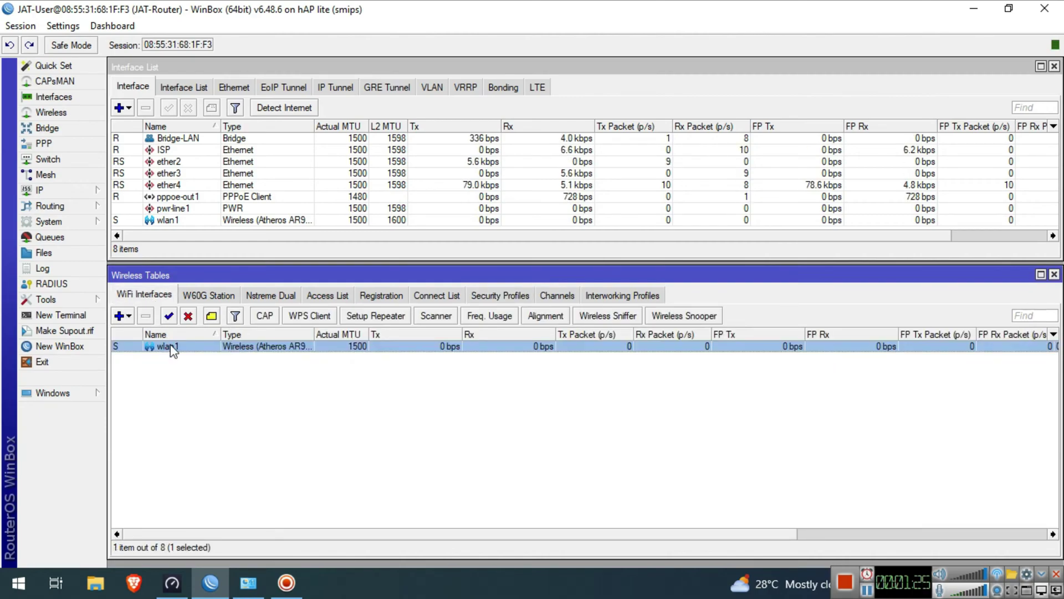
{"action": "double_click", "coordinate": [172, 348]}
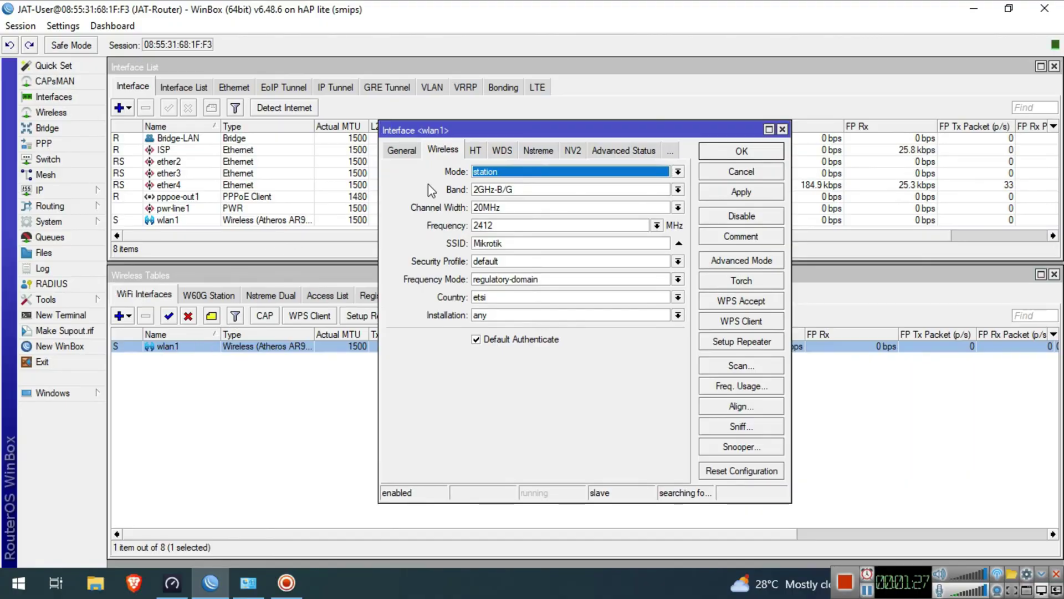
{"action": "left_click", "coordinate": [406, 151]}
{"action": "double_click", "coordinate": [503, 173]}
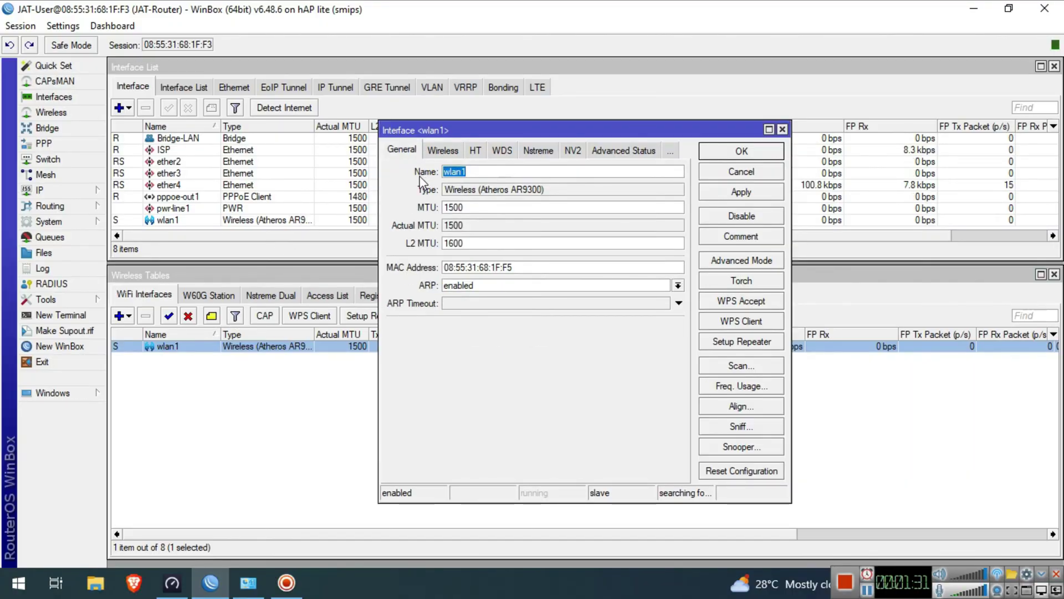
{"action": "left_click", "coordinate": [446, 153]}
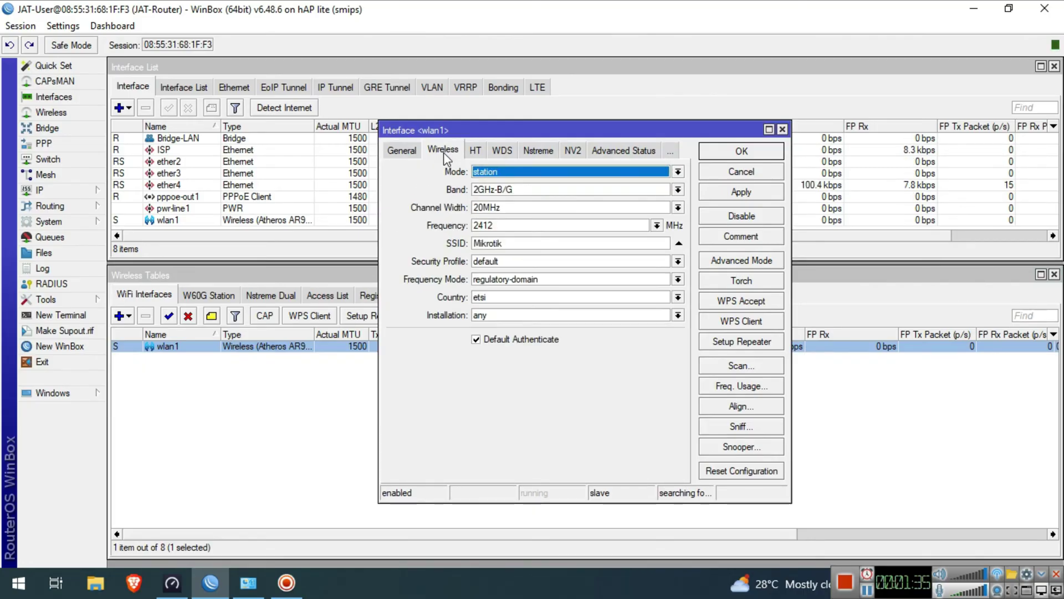
- Set wlan1 to ap bridge mode on the 2GHz-B/G/N band
{"action": "left_click", "coordinate": [545, 173]}
{"action": "left_click", "coordinate": [537, 194]}
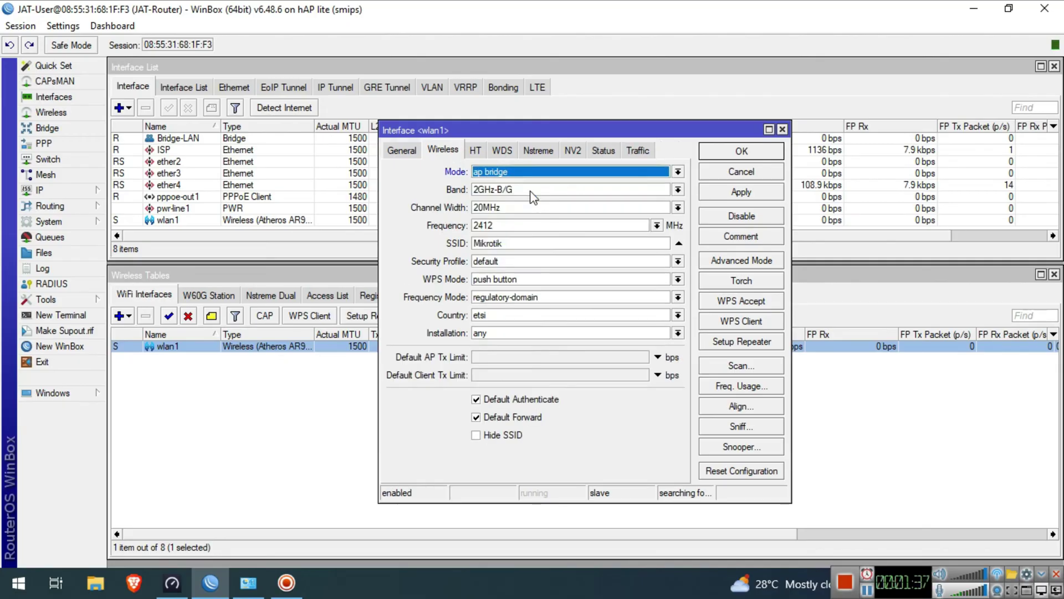
{"action": "left_click", "coordinate": [536, 192]}
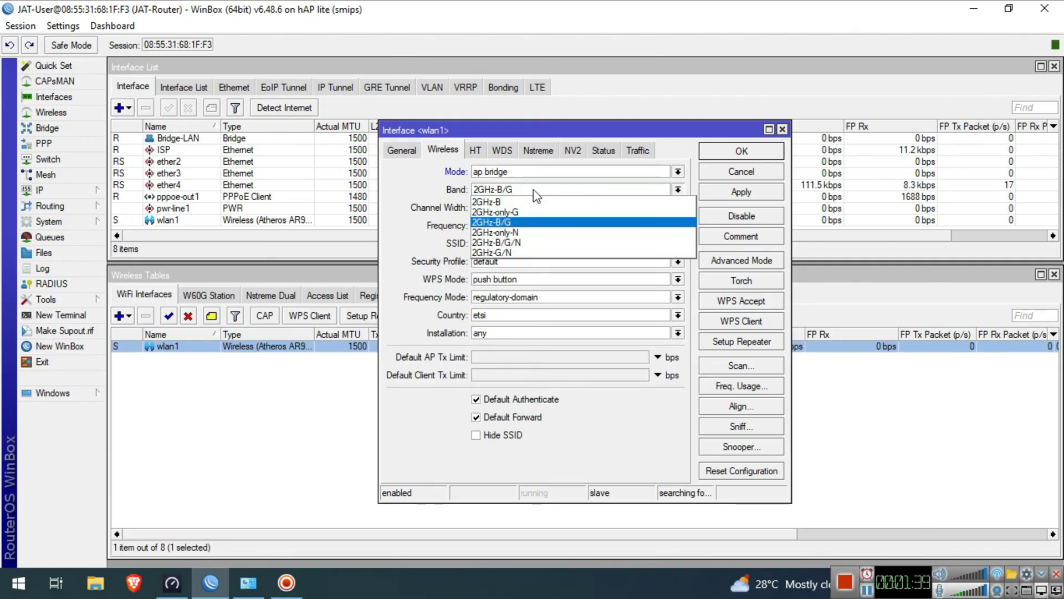
{"action": "left_click", "coordinate": [521, 242]}
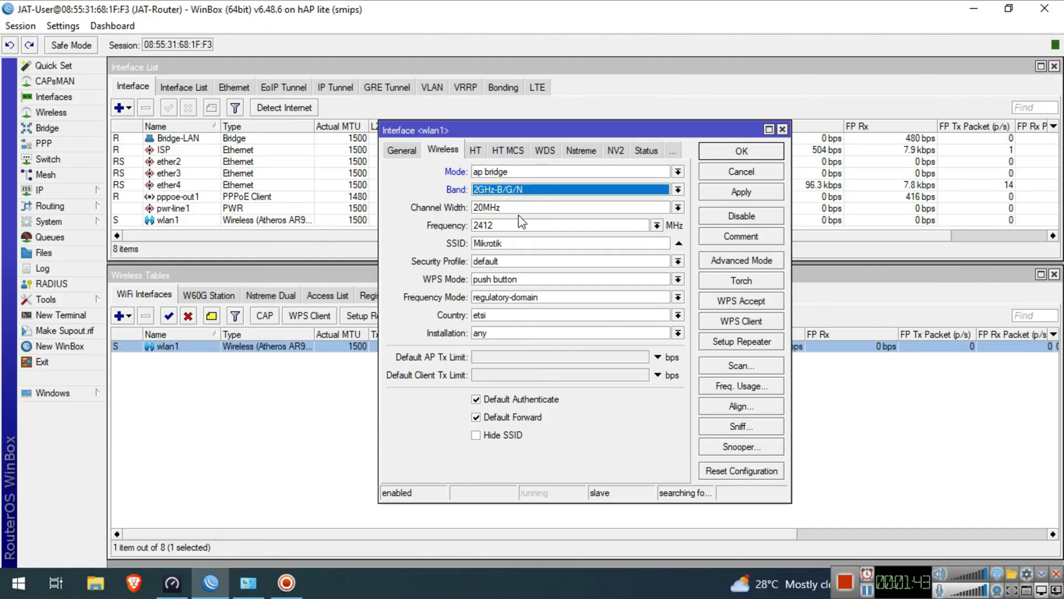
- Replace the SSID with JAT-WiFi and assign the jat-wifi-profile security profile
{"action": "double_click", "coordinate": [491, 245]}
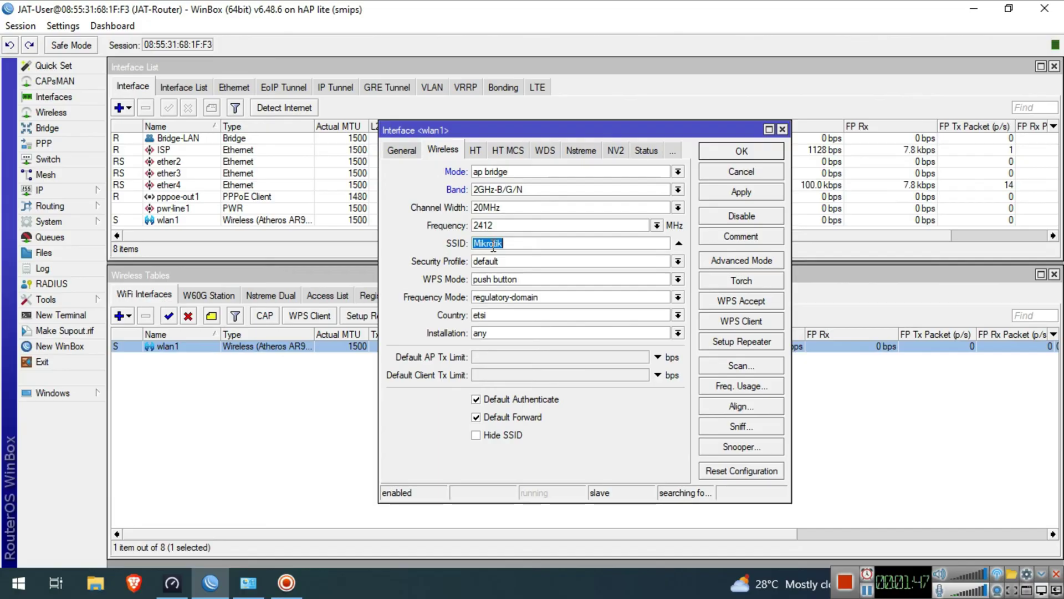
{"action": "type", "text": "AJT"}
{"action": "key", "text": "BackSpace"}
{"action": "key", "text": "BackSpace"}
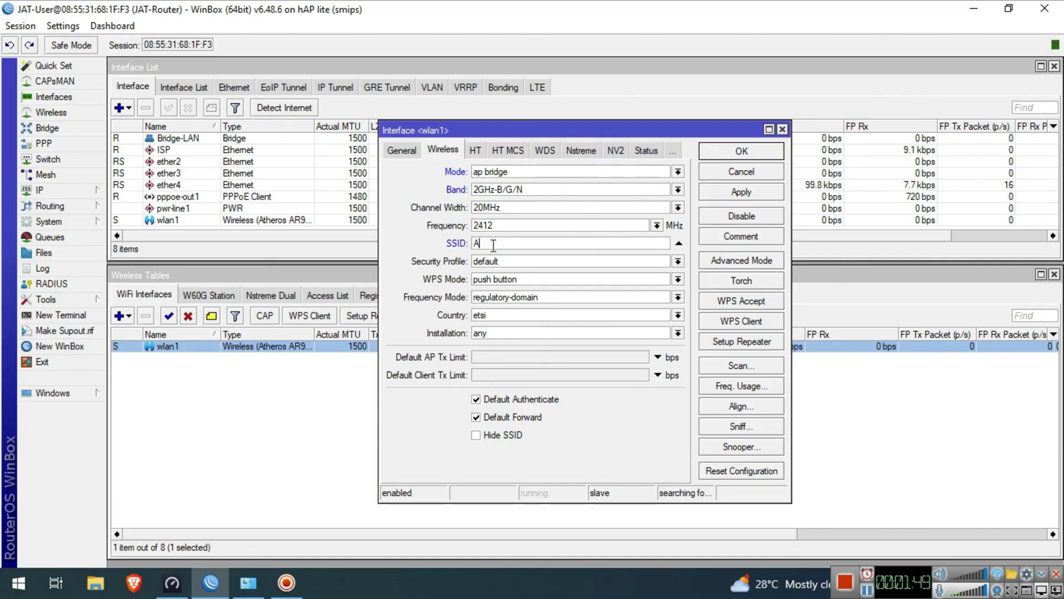
{"action": "key", "text": "BackSpace"}
{"action": "type", "text": "JAT-WiFi"}
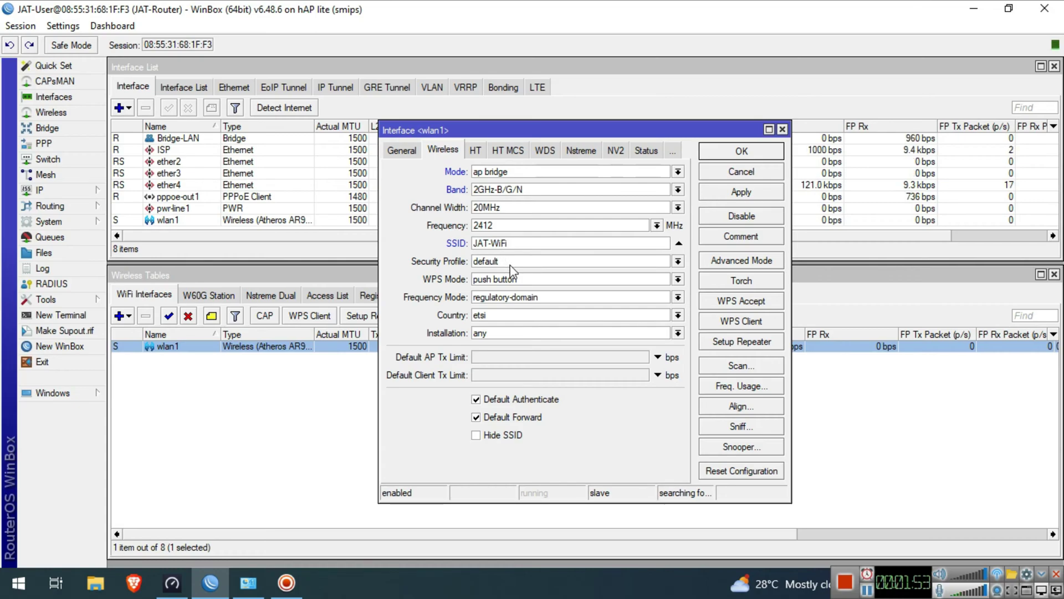
{"action": "left_click", "coordinate": [510, 265]}
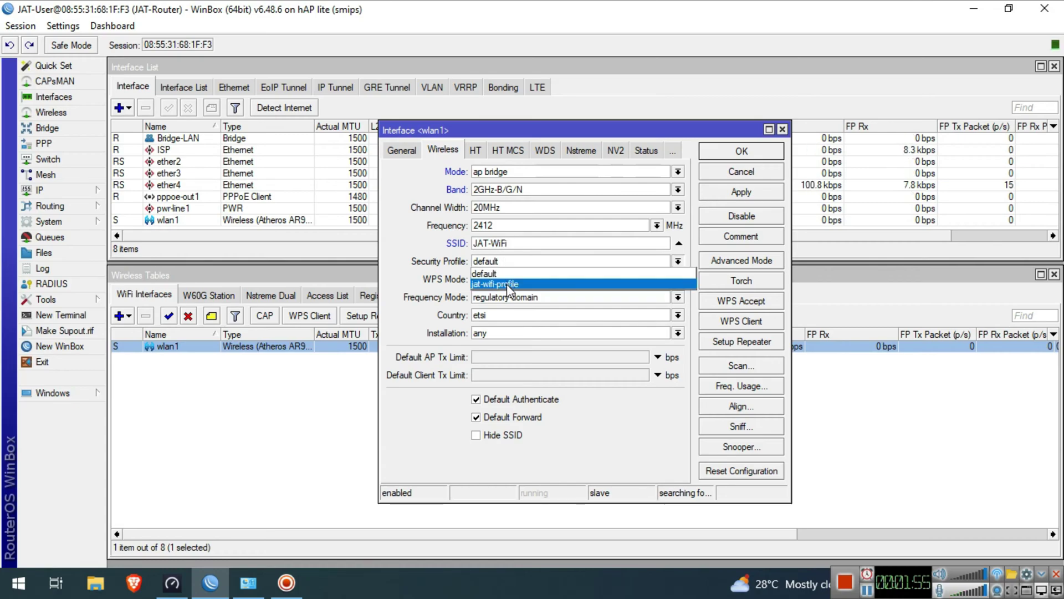
{"action": "left_click", "coordinate": [507, 284]}
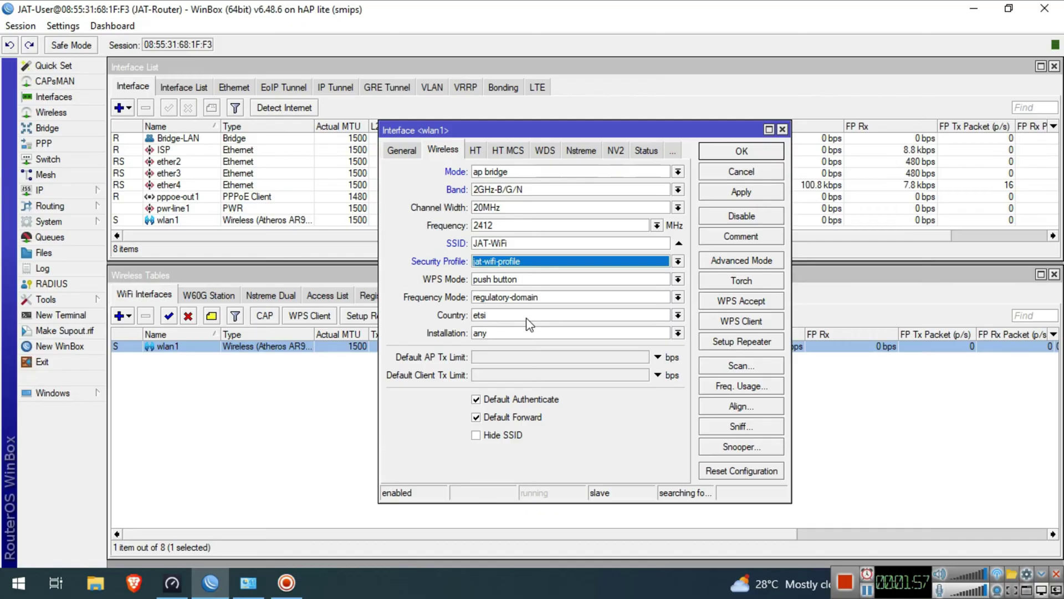
- Confirm the Interface <wlan1> dialog with OK to save the access point settings
{"action": "left_click", "coordinate": [756, 154]}
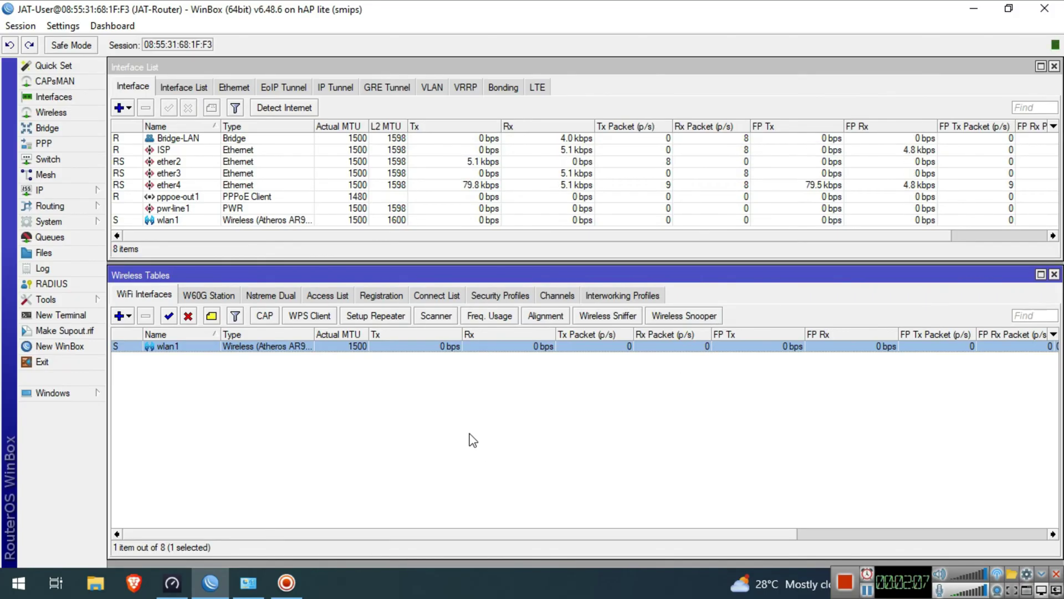
- Enable the laptop's Wi-Fi adapter and show the list of available wireless networks
{"action": "left_click", "coordinate": [251, 585]}
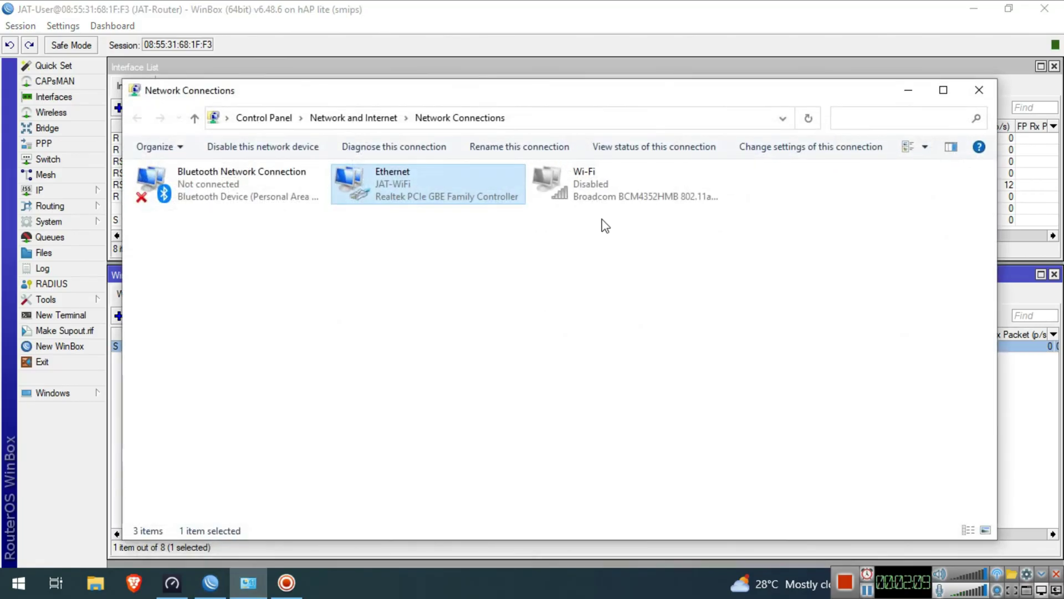
{"action": "double_click", "coordinate": [616, 205]}
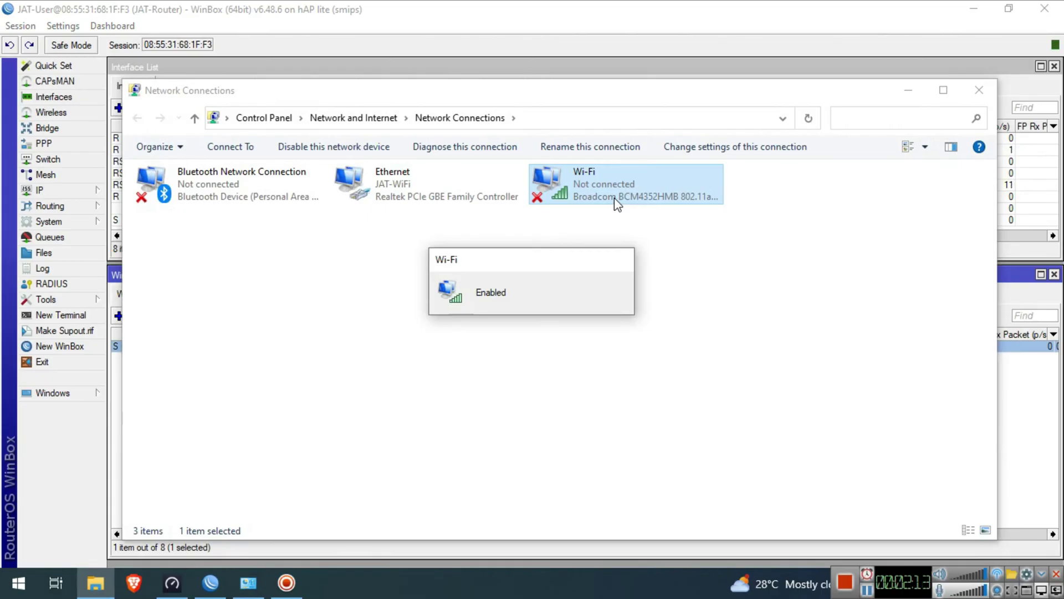
{"action": "double_click", "coordinate": [619, 191]}
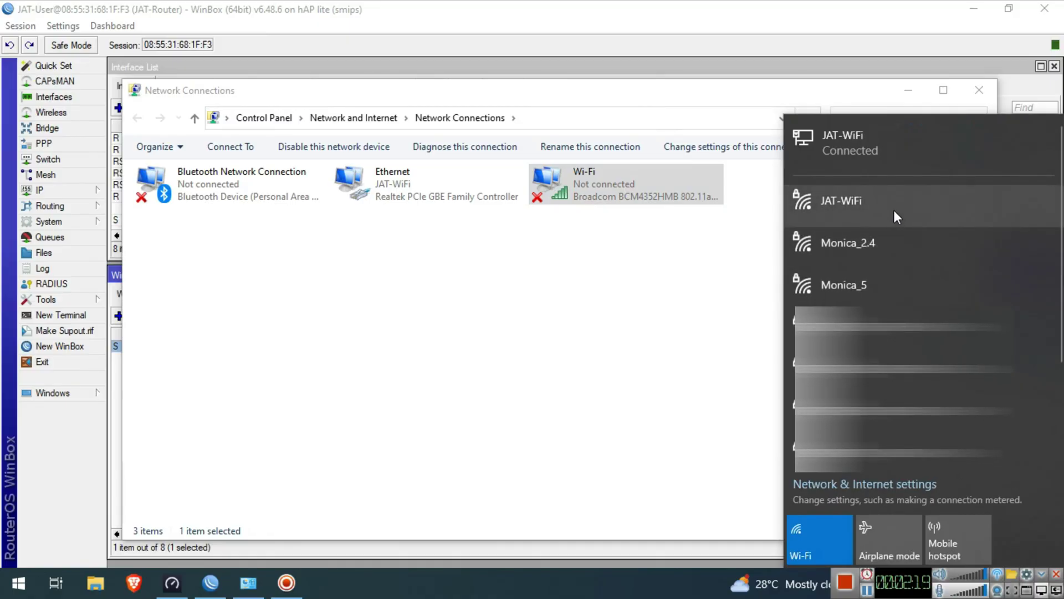
- Try connecting to JAT-WiFi, cancel the stalled attempt, and forget the saved network
{"action": "left_click", "coordinate": [893, 210]}
{"action": "left_click", "coordinate": [986, 271]}
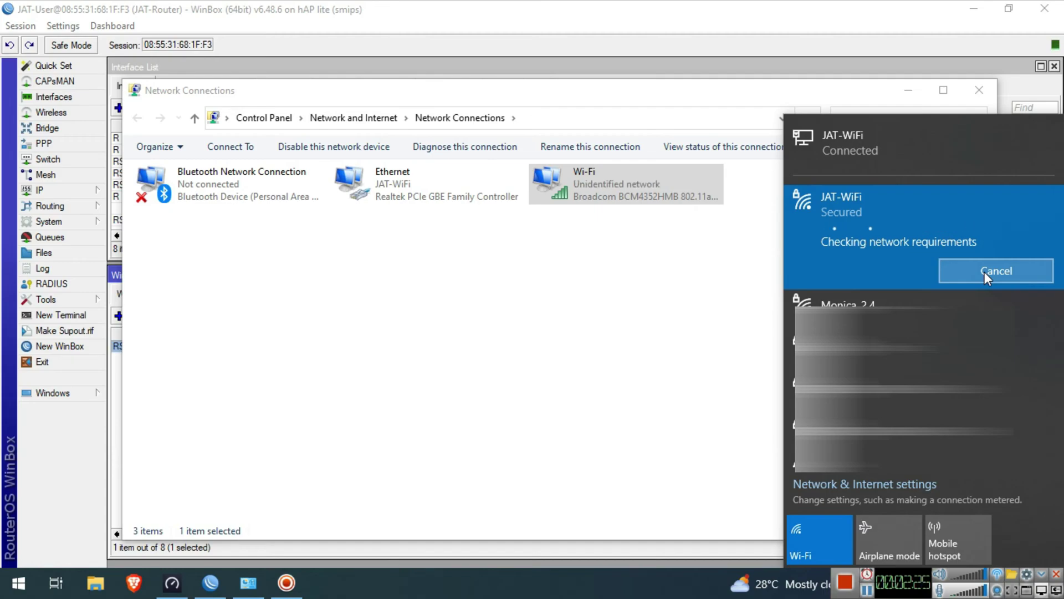
{"action": "left_click", "coordinate": [985, 272]}
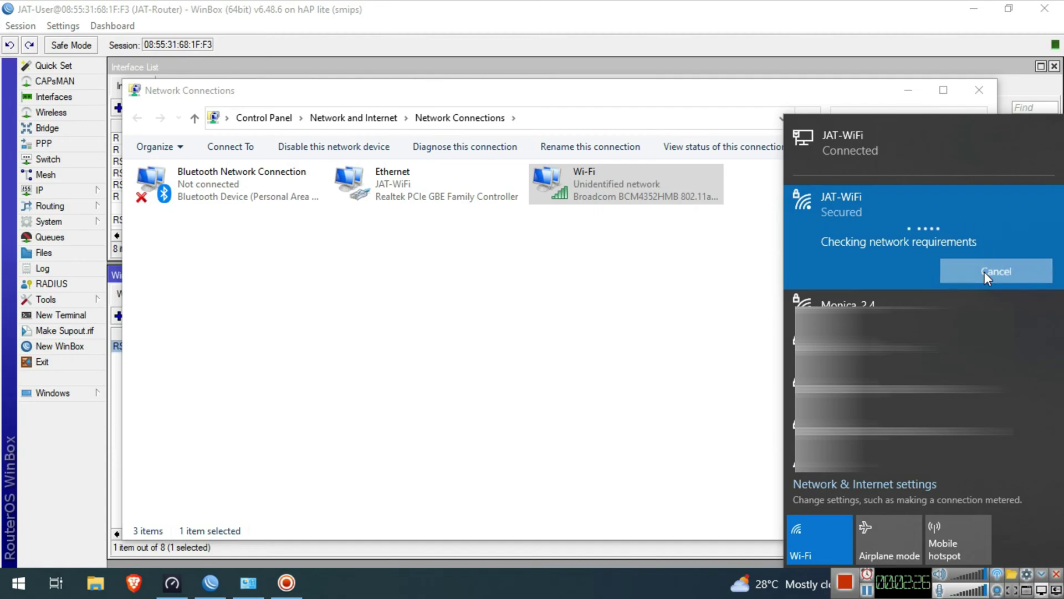
{"action": "right_click", "coordinate": [890, 218]}
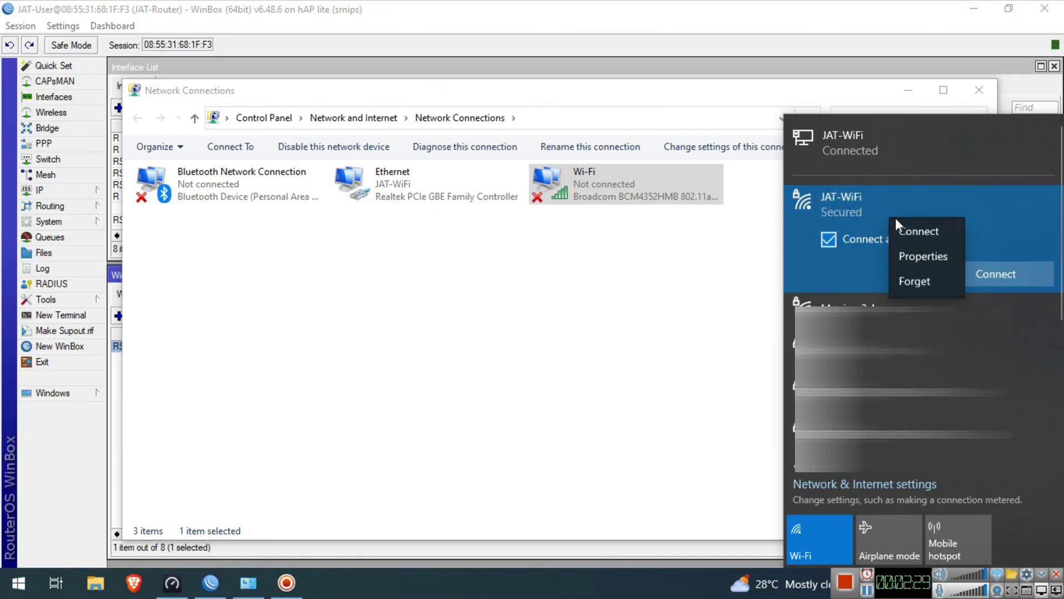
{"action": "left_click", "coordinate": [921, 281]}
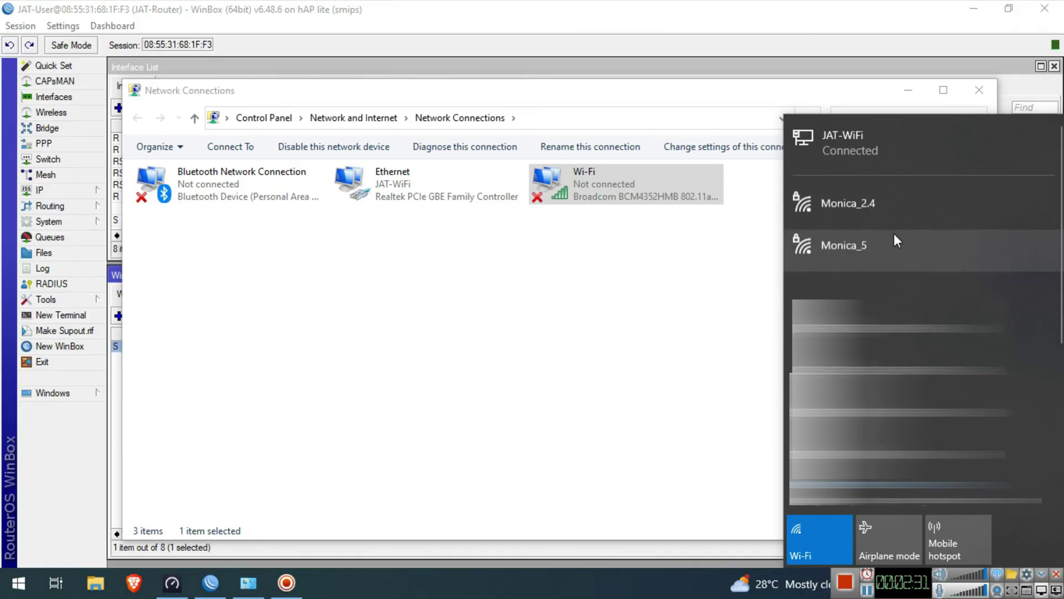
- Reconnect to JAT-WiFi with its security key, then close the network list
{"action": "left_click", "coordinate": [860, 277]}
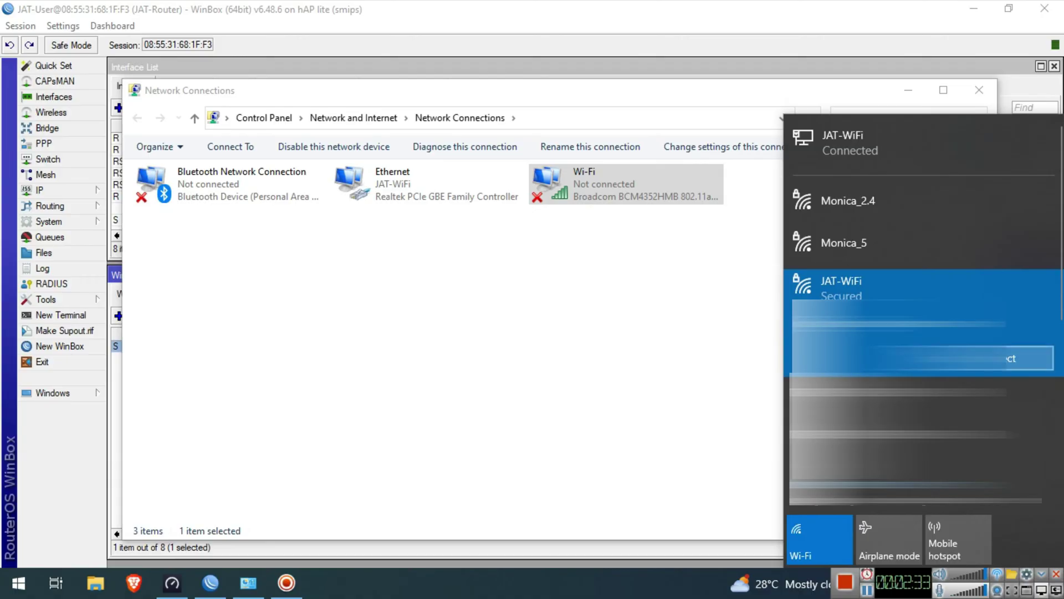
{"action": "left_click", "coordinate": [965, 358]}
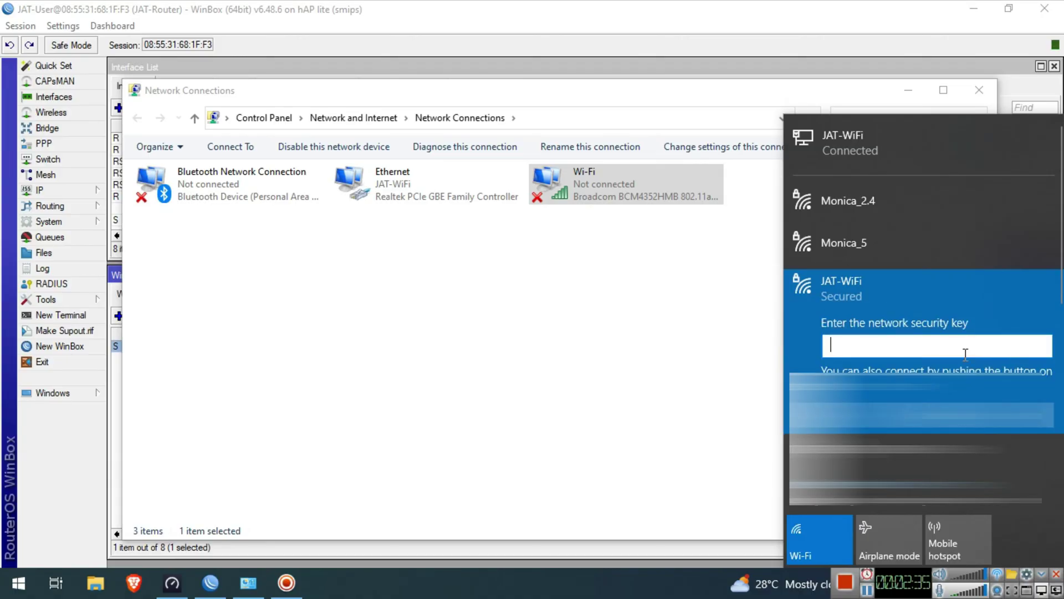
{"action": "type", "text": "*******"}
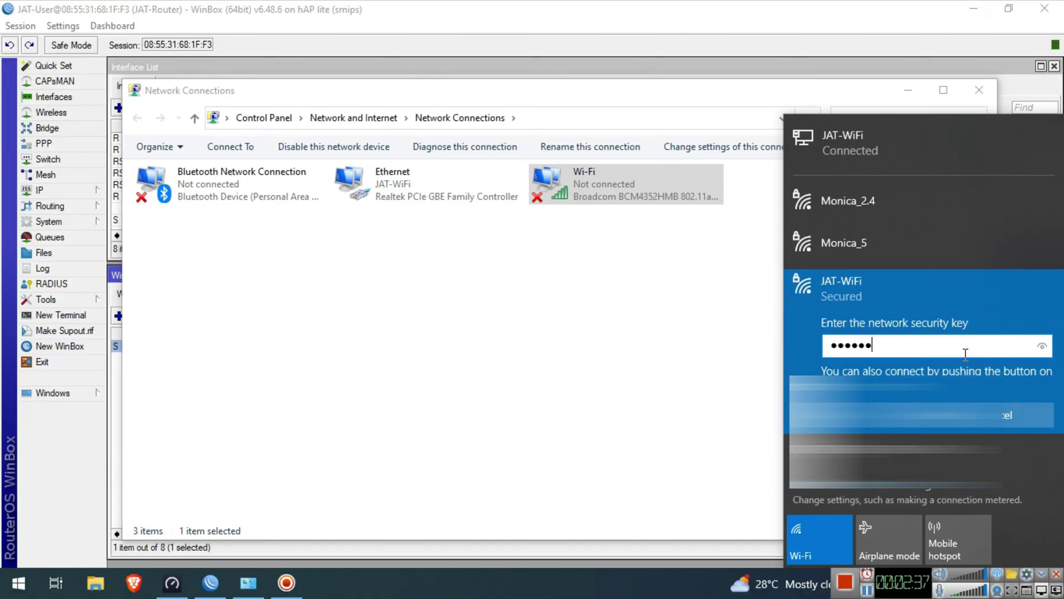
{"action": "type", "text": "*****"}
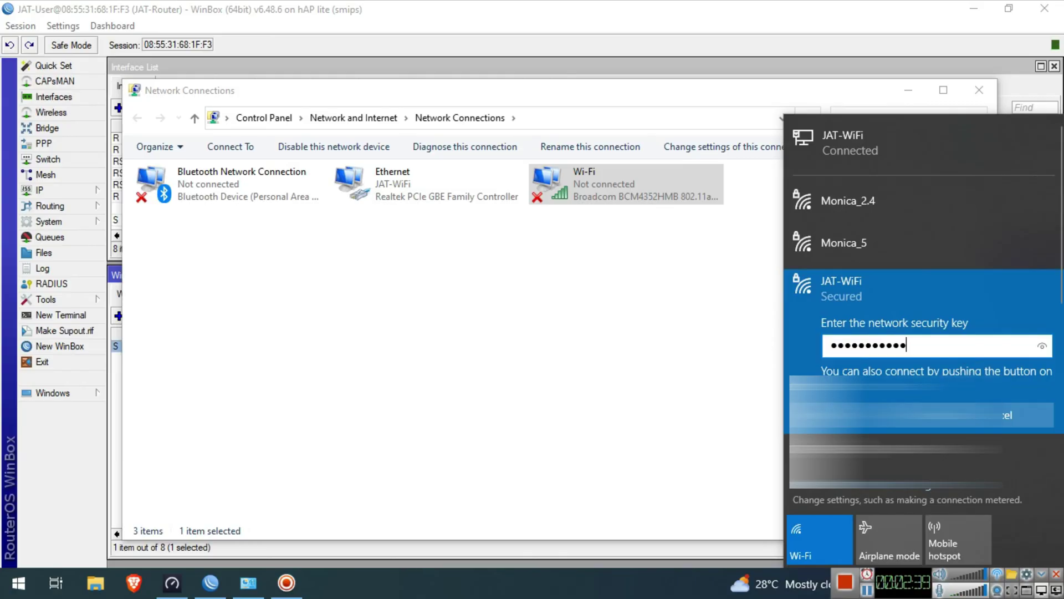
{"action": "key", "text": "Return"}
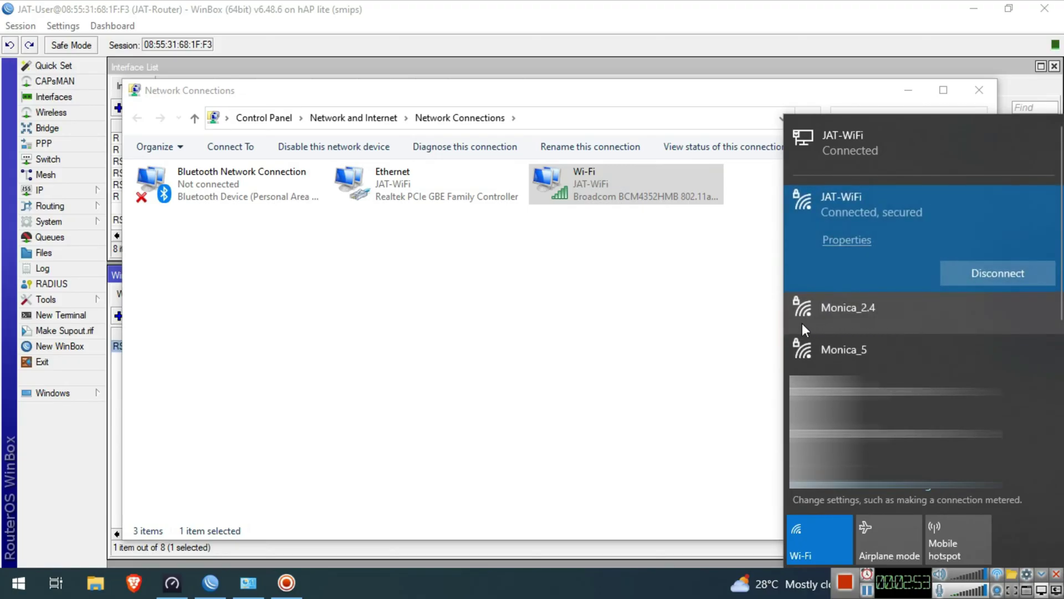
{"action": "left_click", "coordinate": [722, 282]}
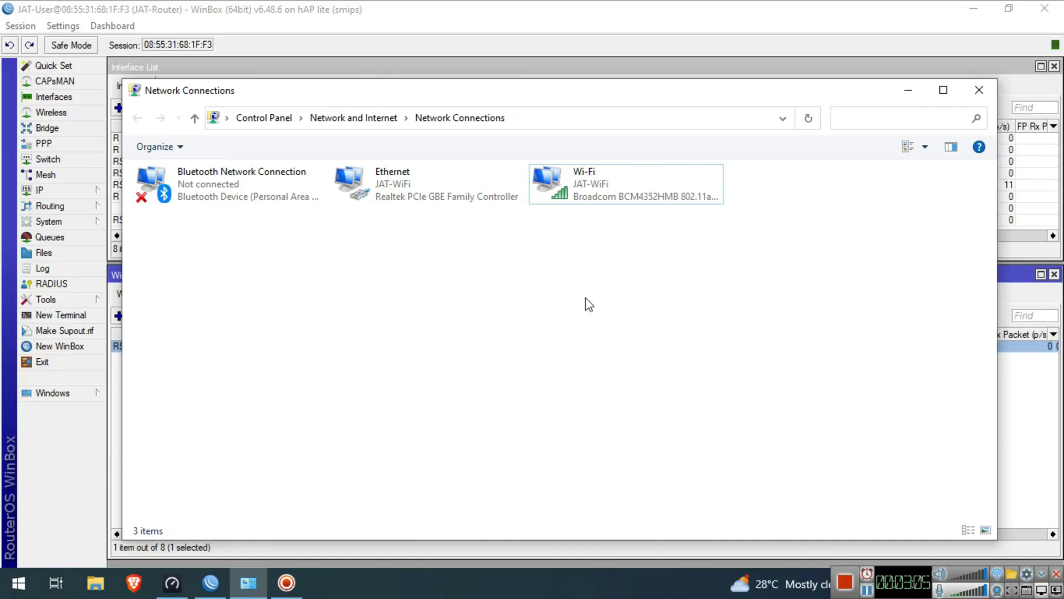
- Open the Registration entry for client 80:A5:89:65:47:9F, select its MAC, and open Run
{"action": "left_click", "coordinate": [908, 89]}
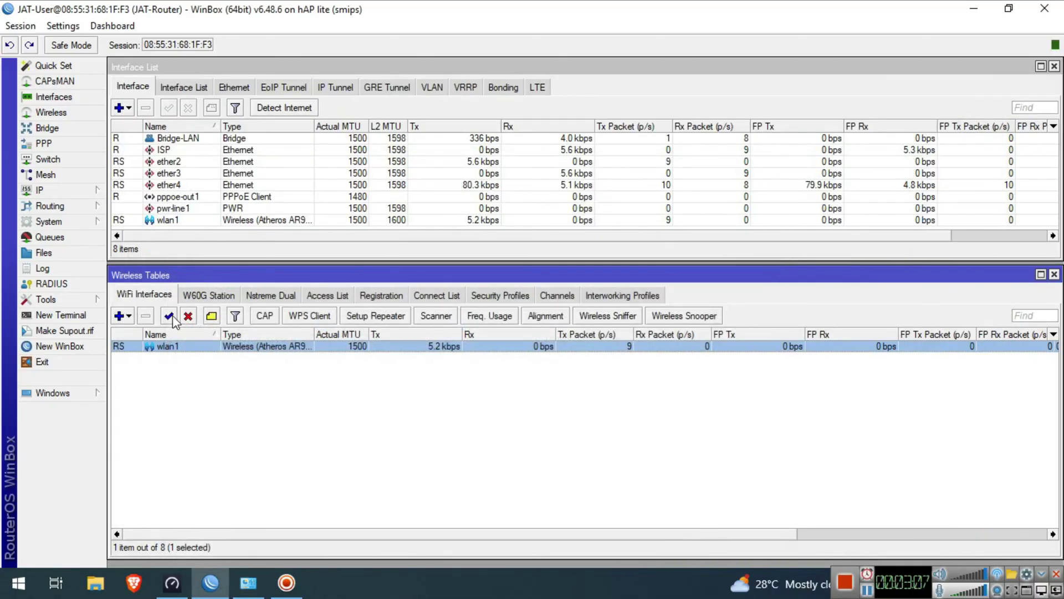
{"action": "left_click", "coordinate": [380, 296]}
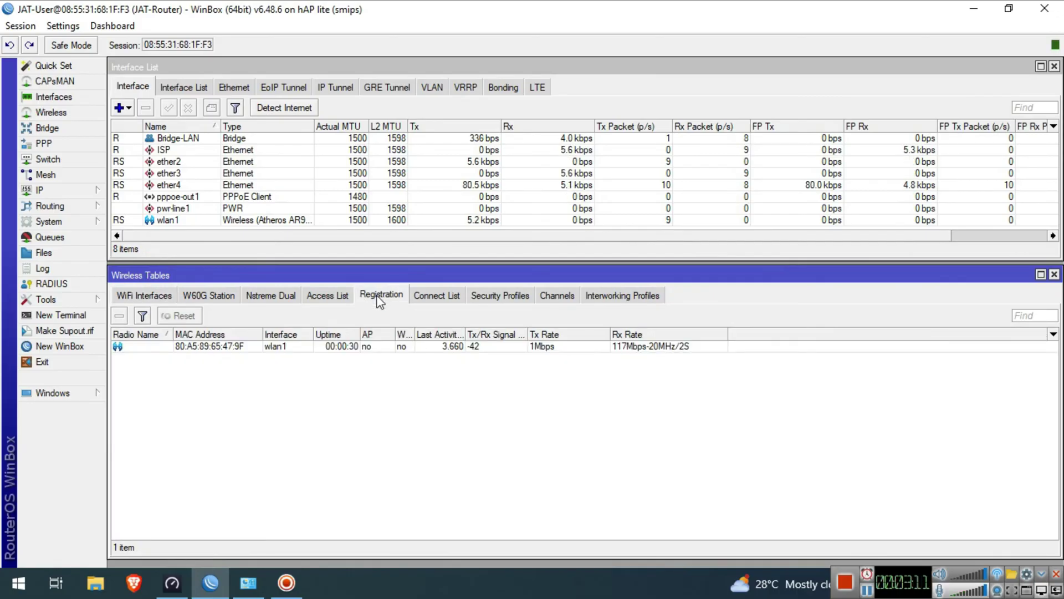
{"action": "double_click", "coordinate": [363, 348]}
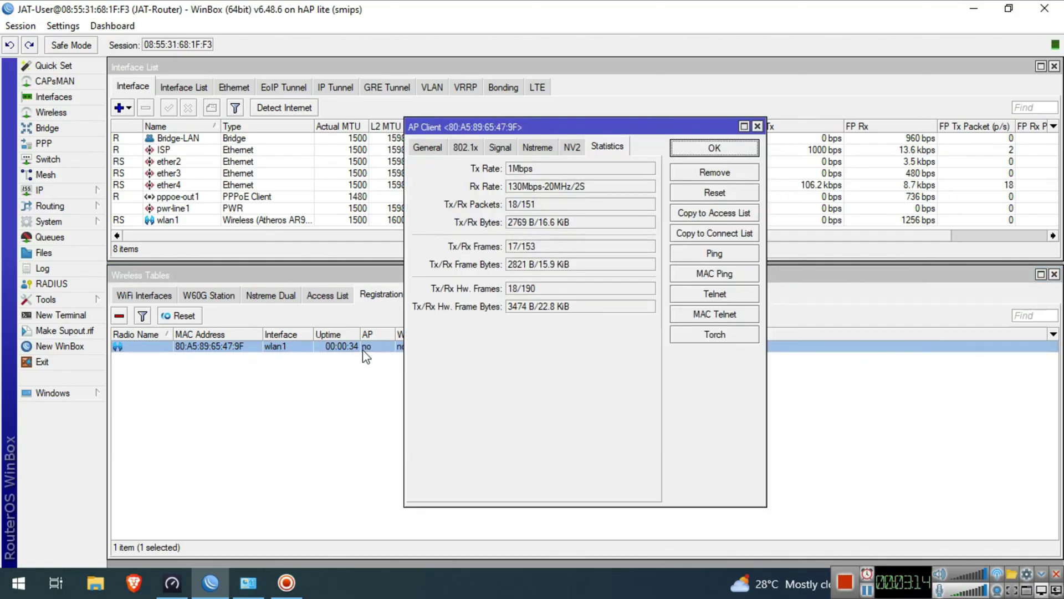
{"action": "left_click", "coordinate": [428, 149]}
{"action": "left_click_drag", "start_coordinate": [562, 187], "coordinate": [484, 189]}
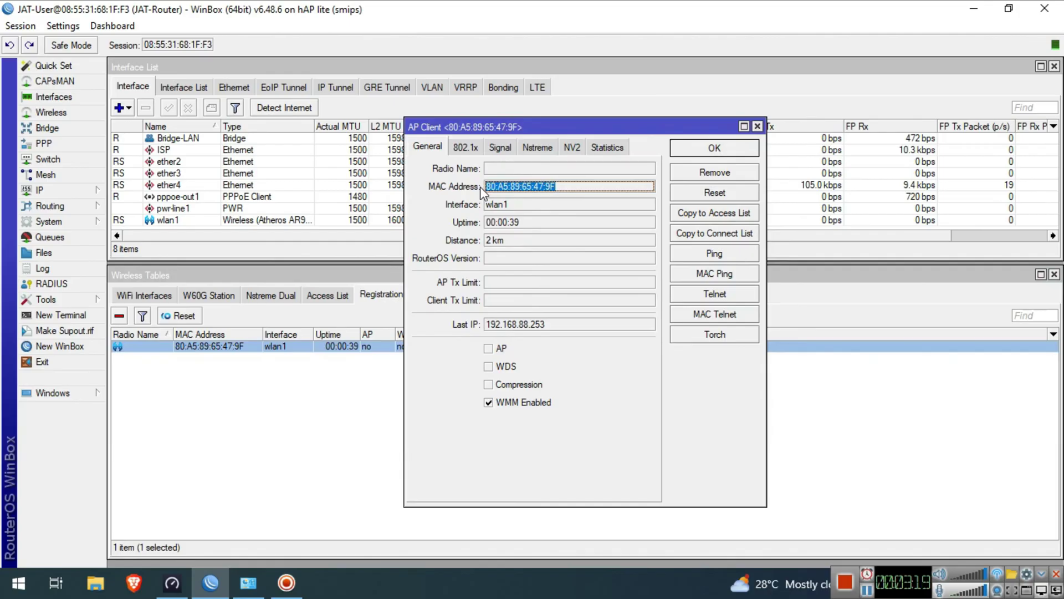
{"action": "key", "text": "super+r"}
- Run ipconfig /all in Command Prompt and select the Wi-Fi physical address 80-A5-89-65-47-9F
{"action": "type", "text": "cmd"}
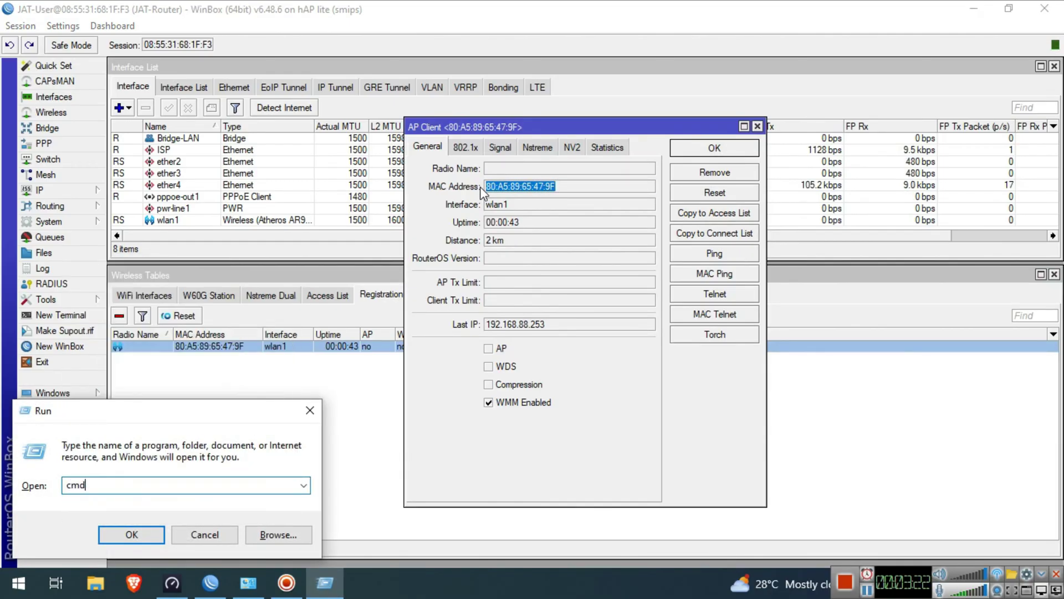
{"action": "key", "text": "Return"}
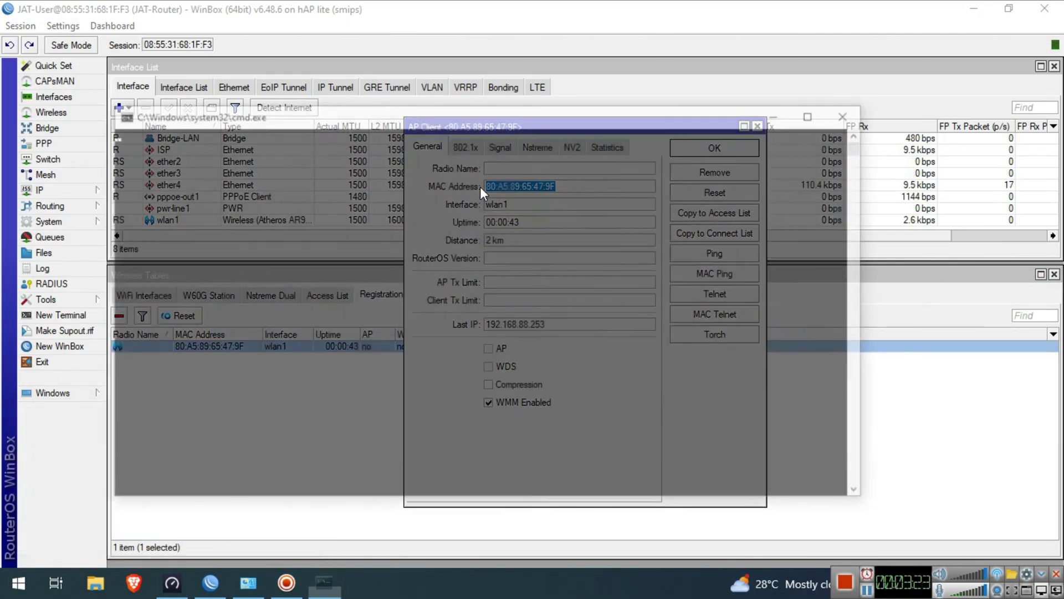
{"action": "type", "text": "ipconfig "}
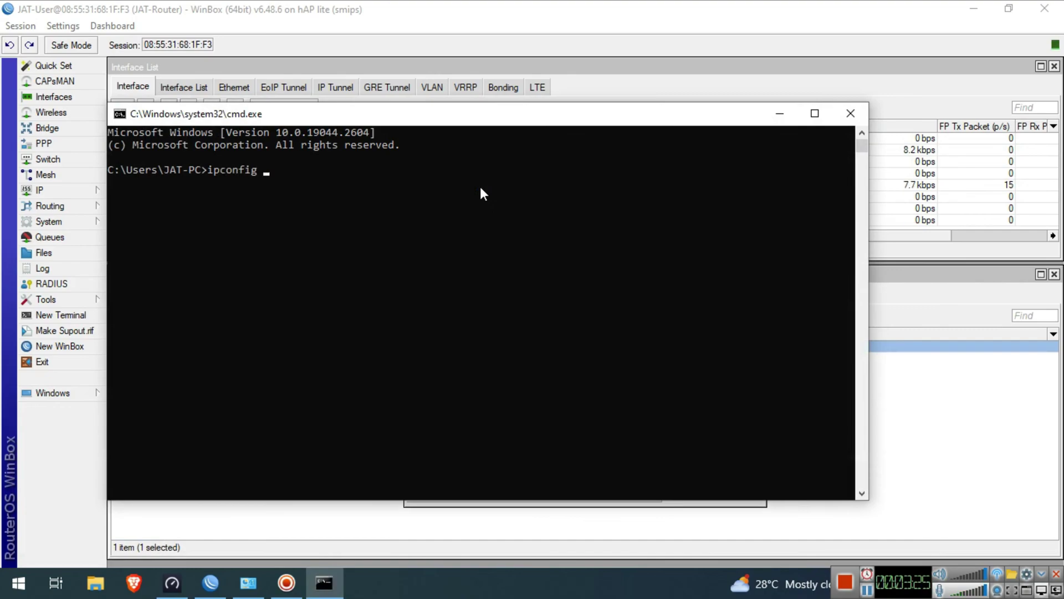
{"action": "type", "text": "/all"}
{"action": "key", "text": "Return"}
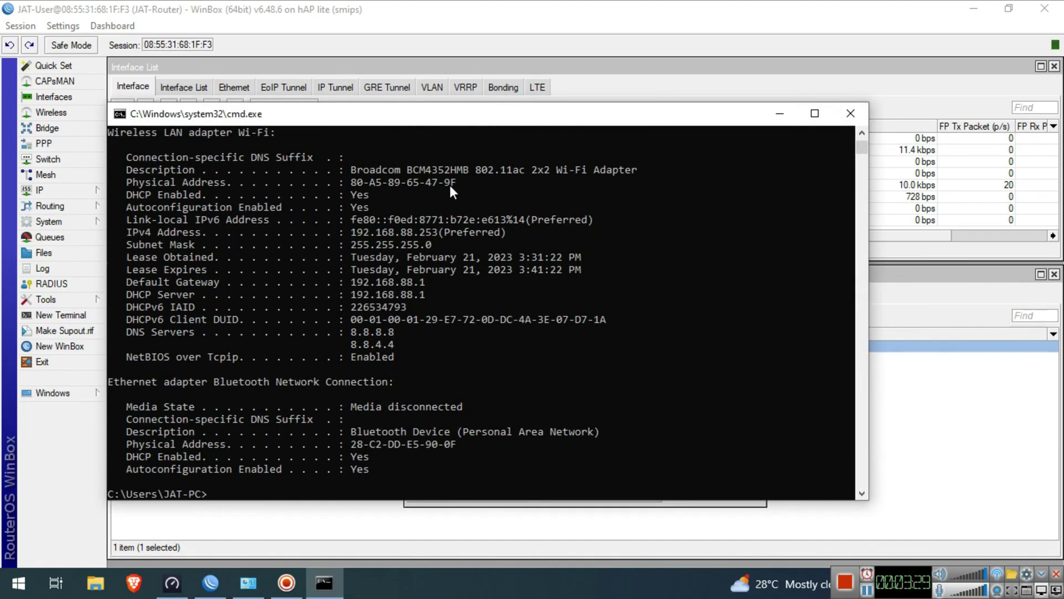
{"action": "left_click_drag", "start_coordinate": [459, 183], "coordinate": [394, 181]}
- Compare it with the client MAC in WinBox, then close Command Prompt and the client dialog
{"action": "left_click_drag", "start_coordinate": [378, 122], "coordinate": [499, 211]}
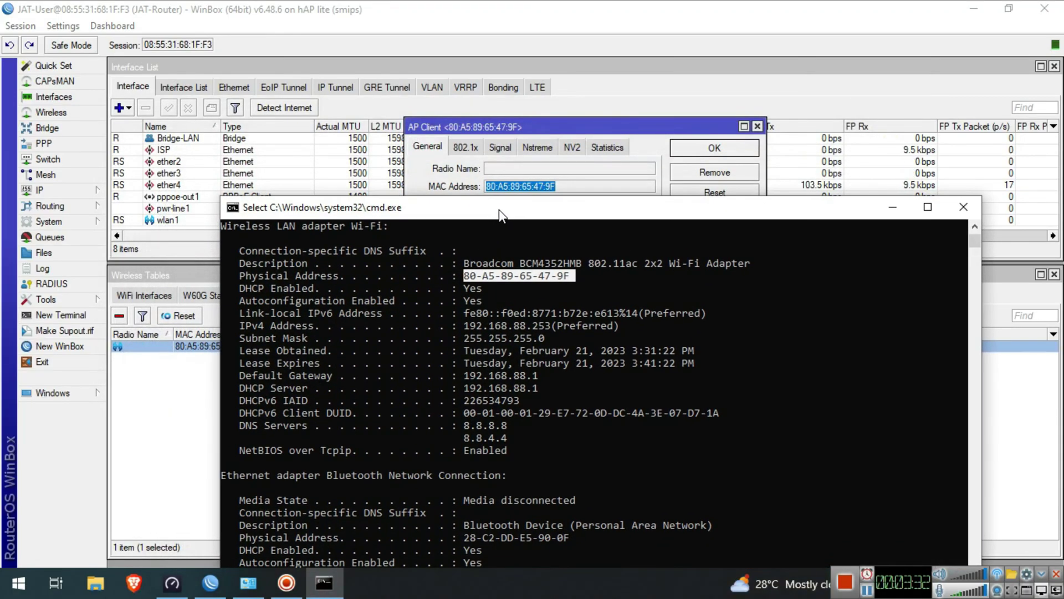
{"action": "left_click", "coordinate": [577, 129]}
{"action": "left_click_drag", "start_coordinate": [507, 129], "coordinate": [635, 153]}
{"action": "left_click_drag", "start_coordinate": [685, 209], "coordinate": [674, 237]}
{"action": "left_click", "coordinate": [325, 582]}
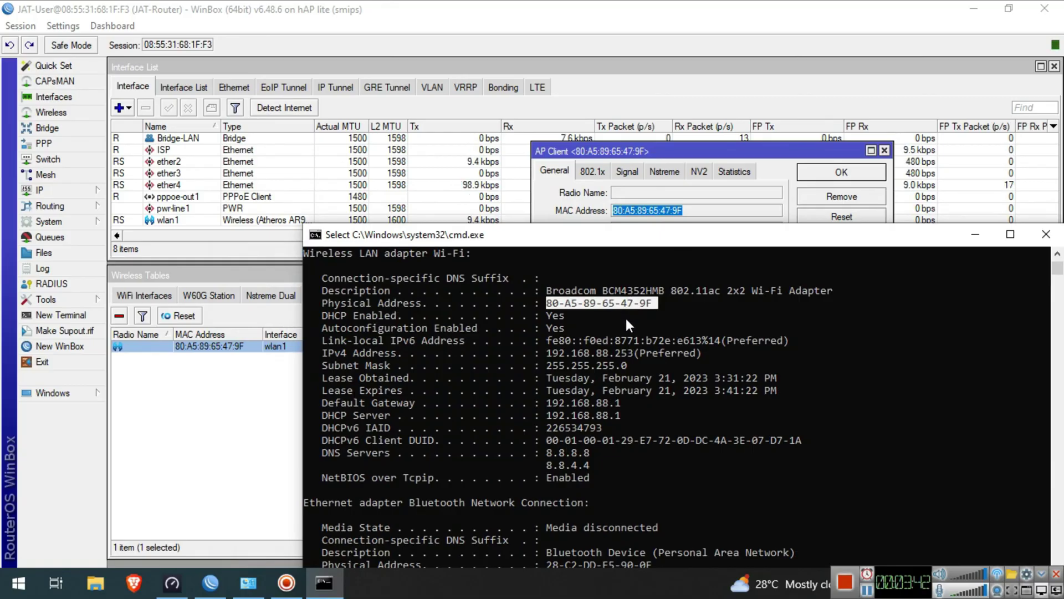
{"action": "left_click", "coordinate": [1046, 234]}
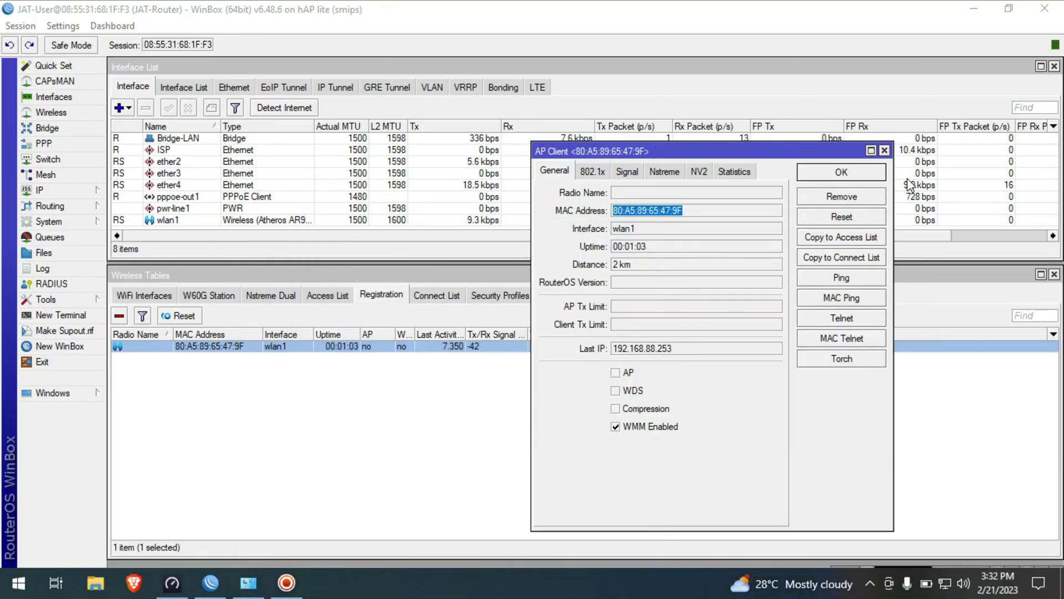
{"action": "left_click", "coordinate": [885, 150]}
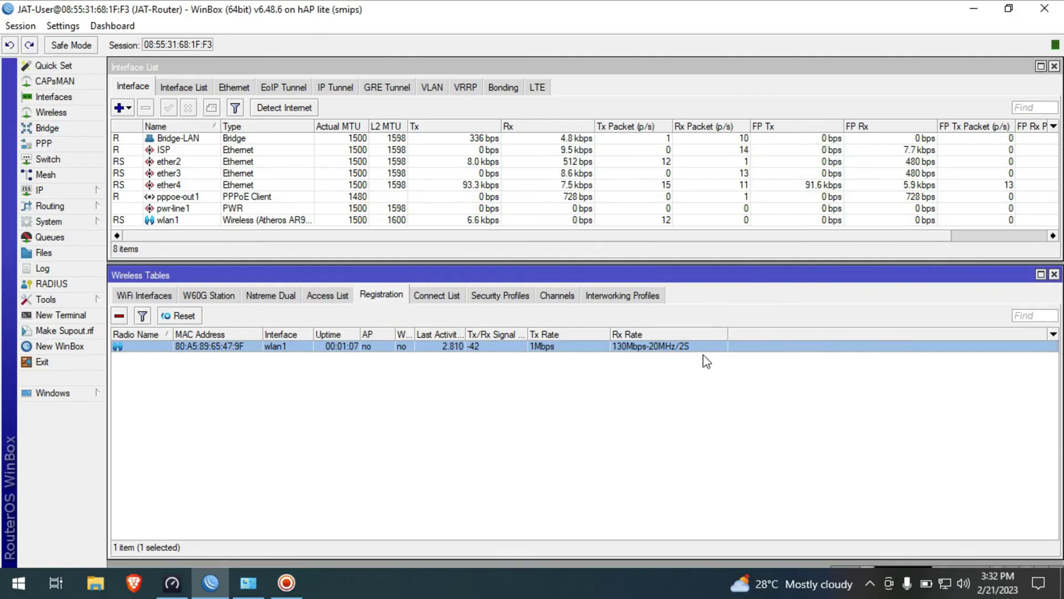
- Disable the Ethernet adapter in Network Connections and minimize the window
{"action": "left_click", "coordinate": [248, 583]}
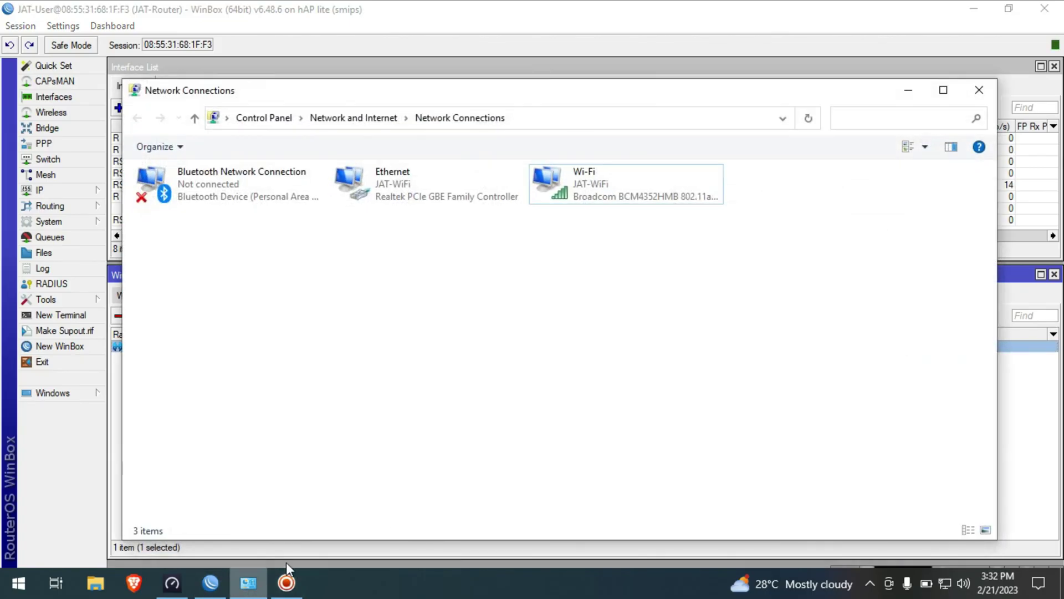
{"action": "left_click", "coordinate": [436, 203]}
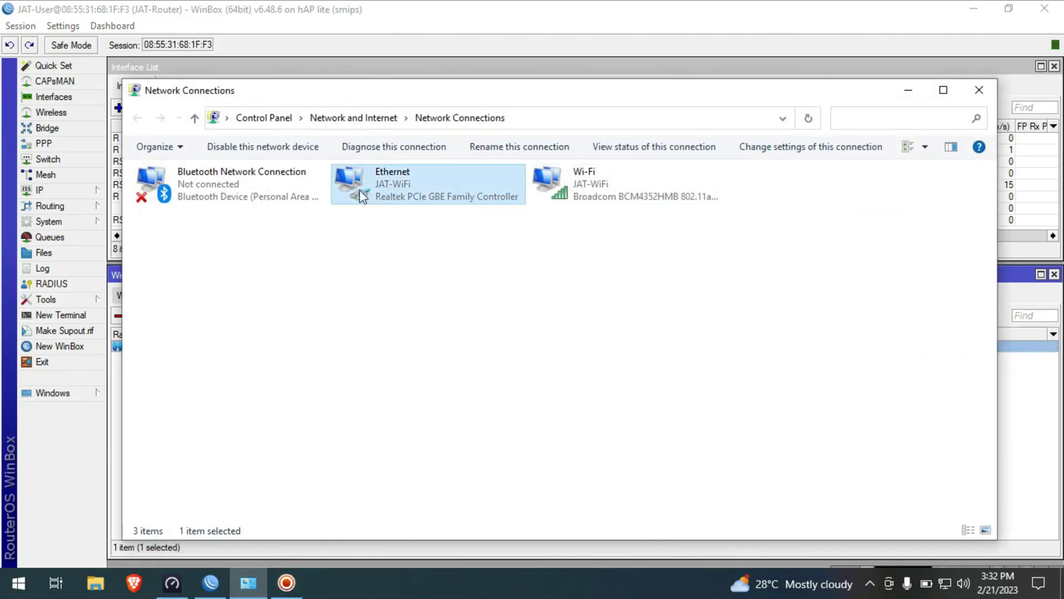
{"action": "left_click", "coordinate": [283, 148]}
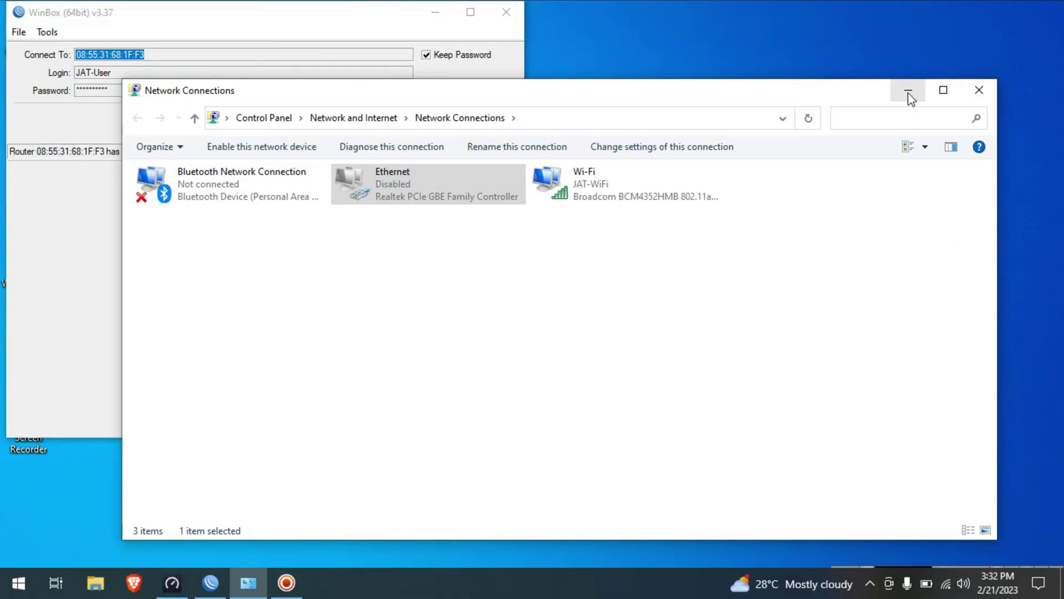
{"action": "left_click", "coordinate": [908, 91]}
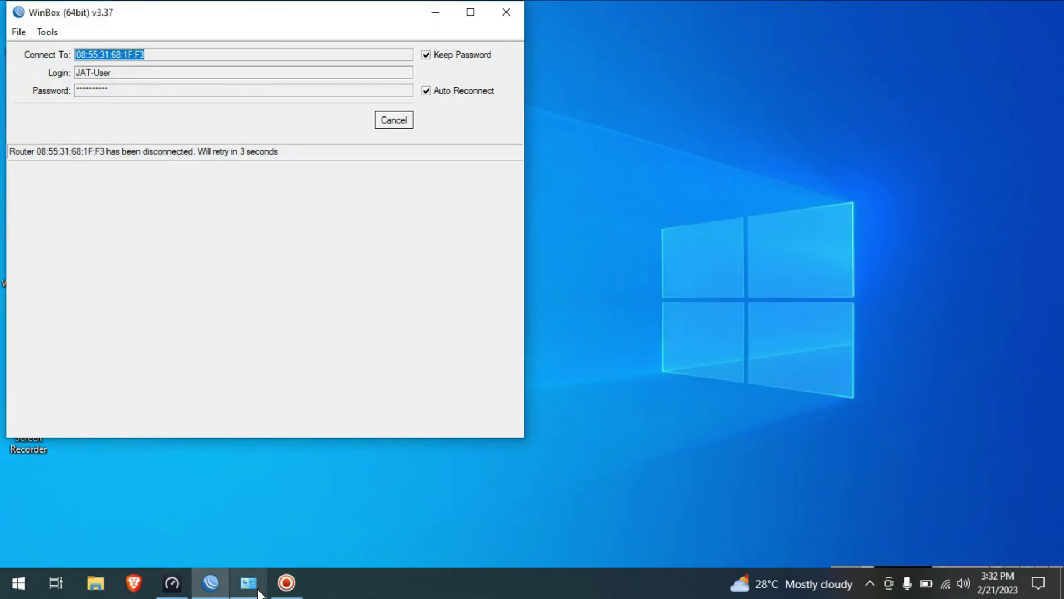
- Launch Speedtest and start a new test over the Wi-Fi link
{"action": "left_click", "coordinate": [171, 591]}
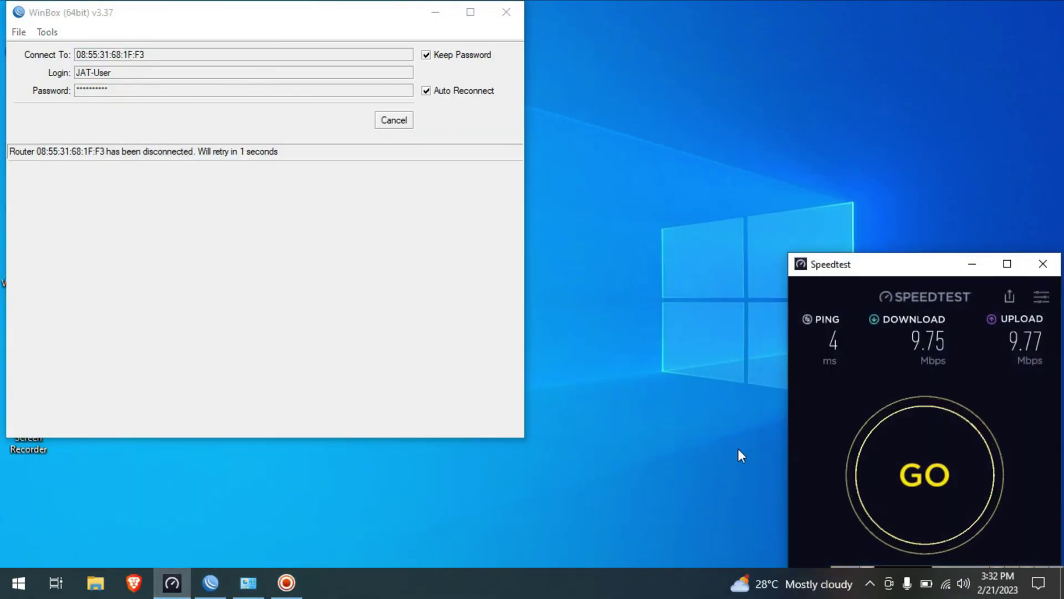
{"action": "left_click", "coordinate": [942, 465]}
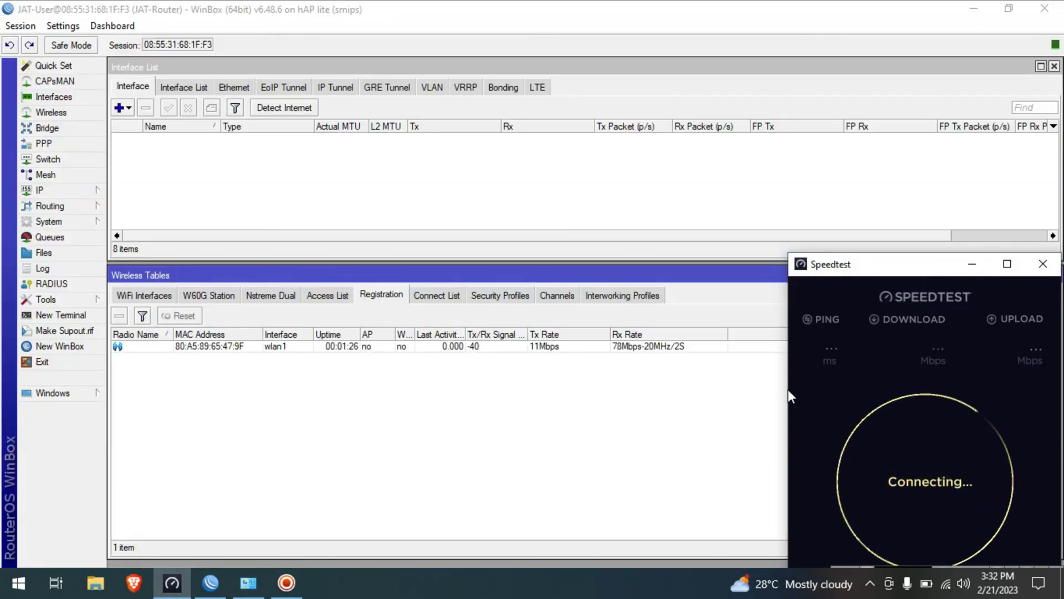